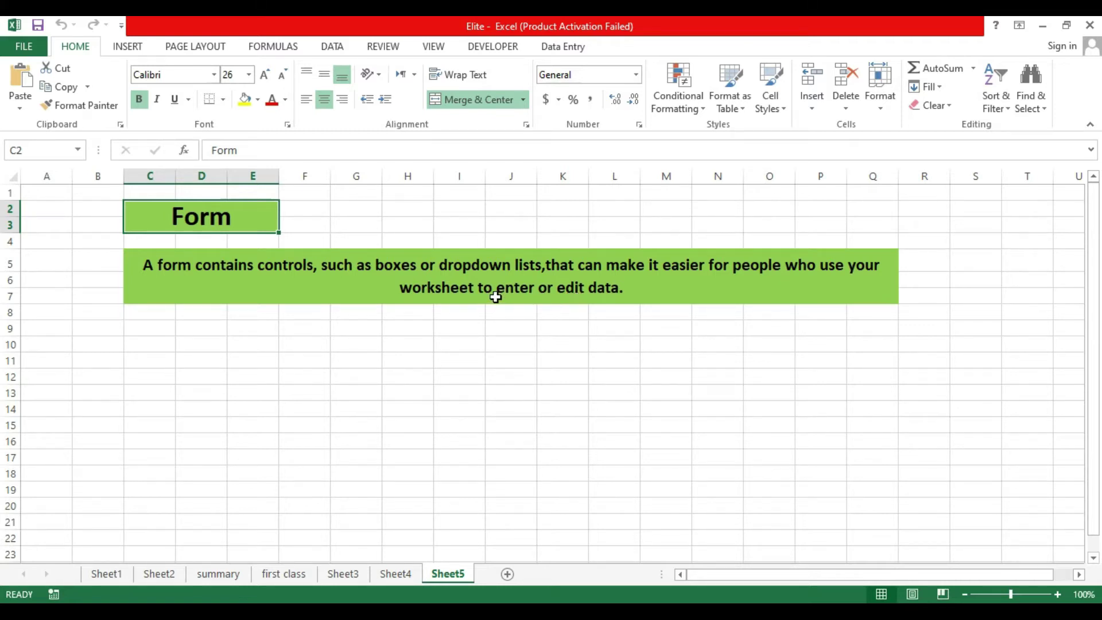
Step: Add a new blank worksheet after Sheet5
left_click(507, 578)
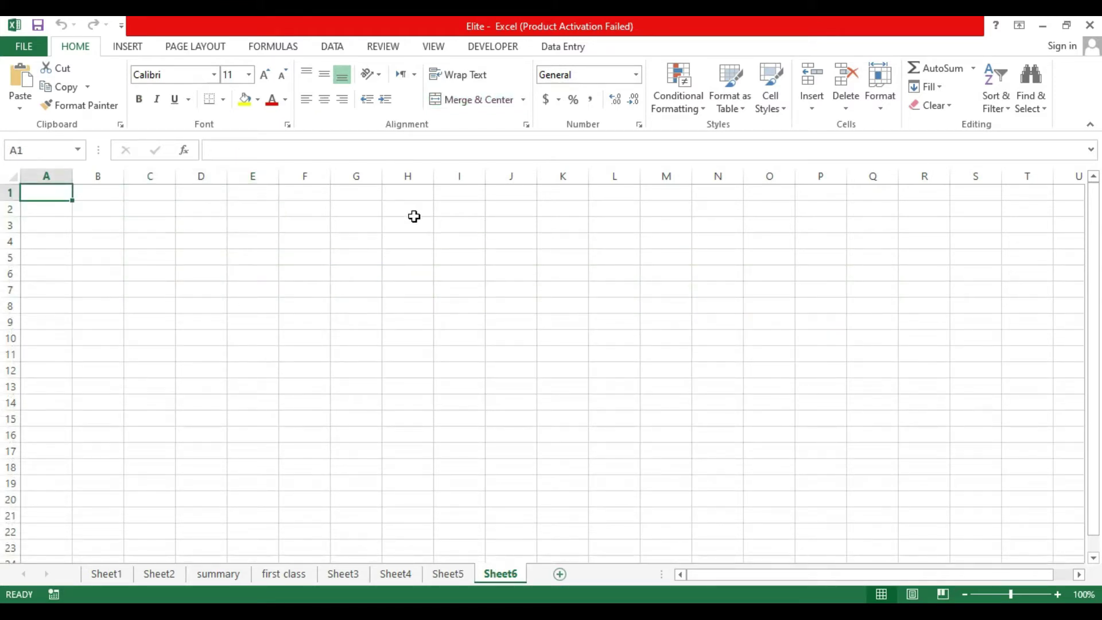
Step: Review the ribbon customization settings for the custom Data Entry tab and close them without changing anything
left_click(564, 47)
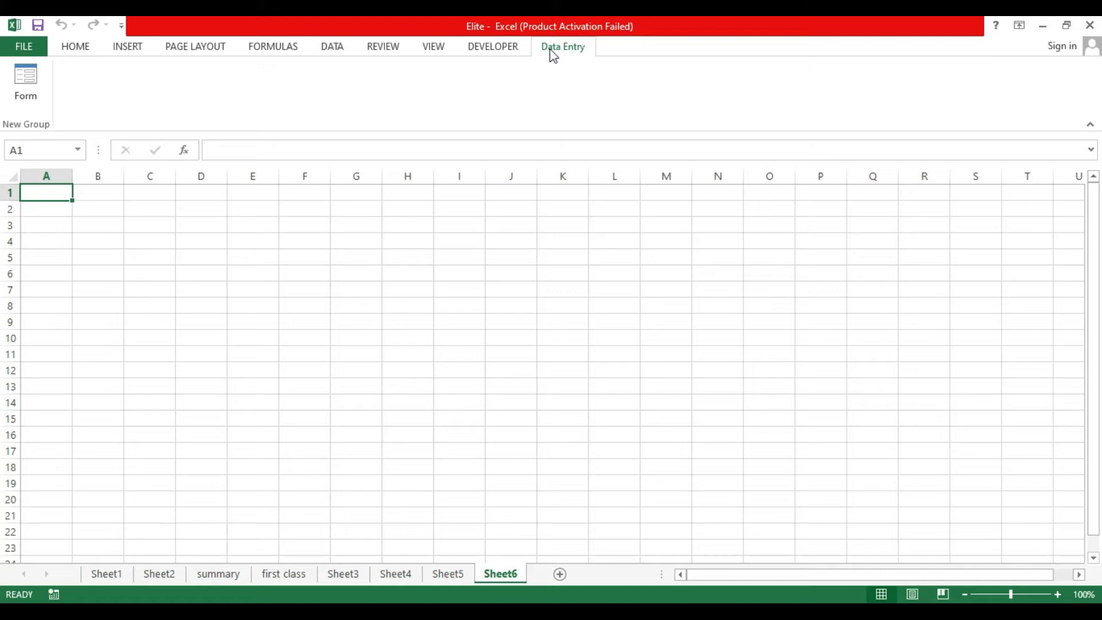
left_click(18, 47)
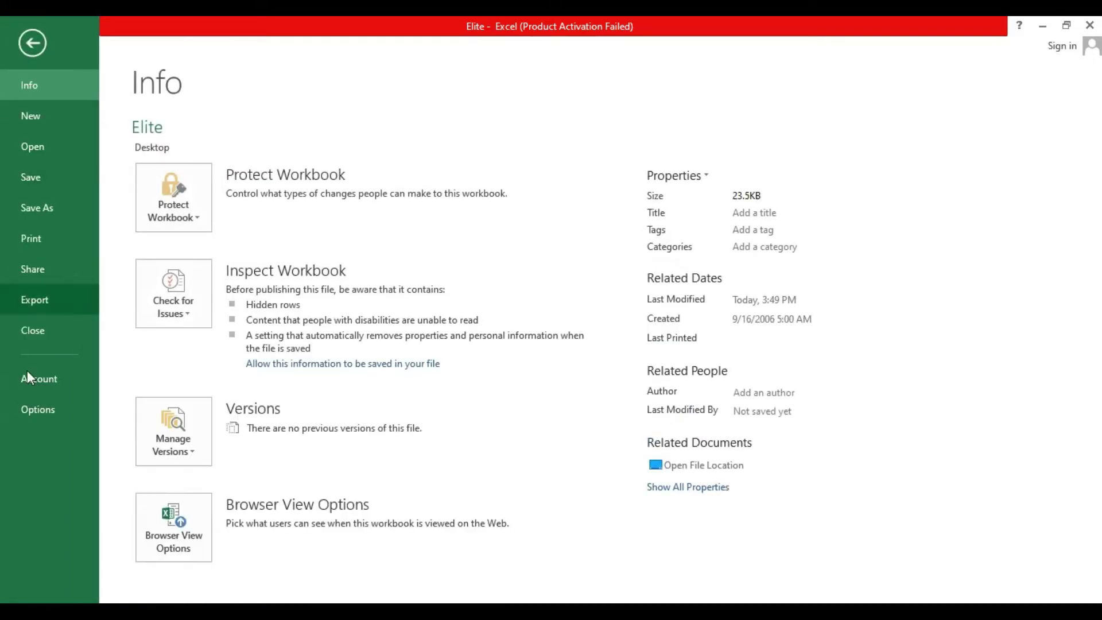
left_click(47, 406)
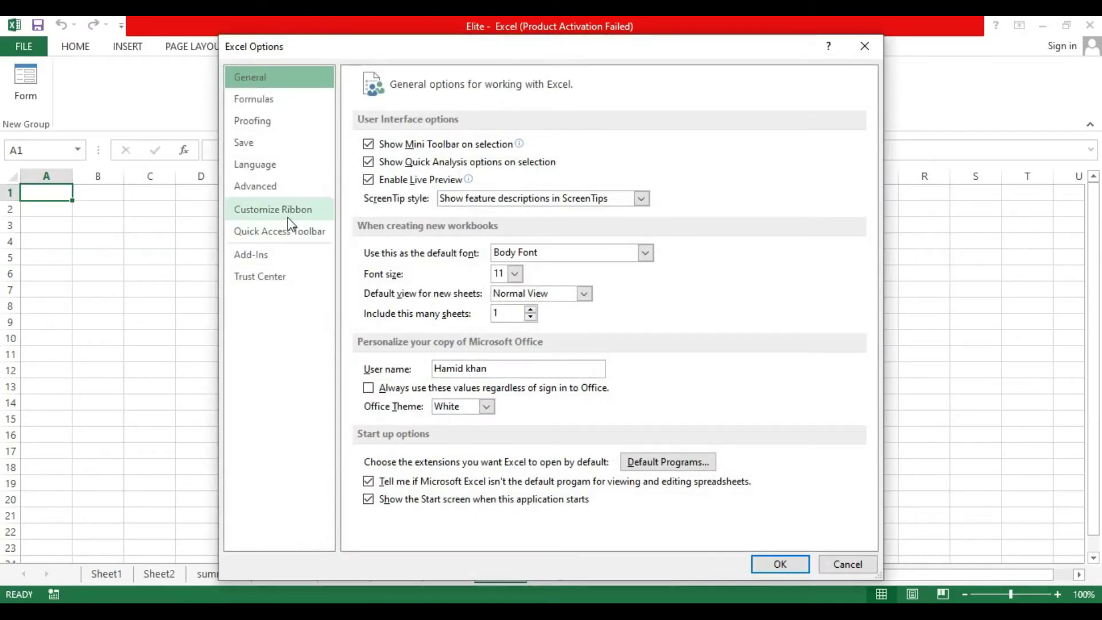
left_click(288, 216)
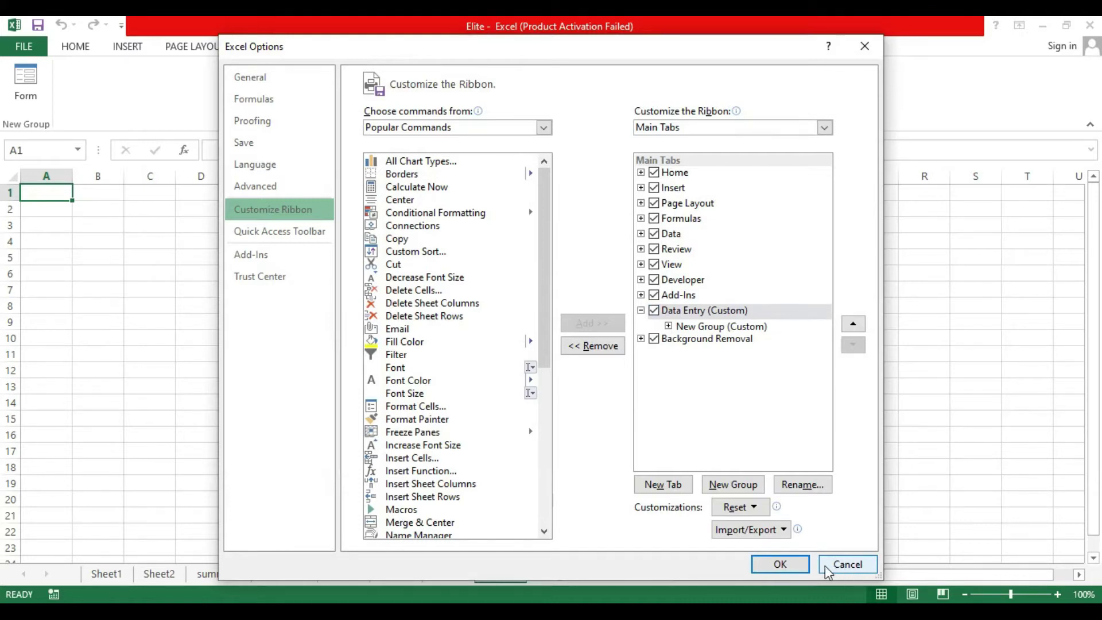
left_click(843, 565)
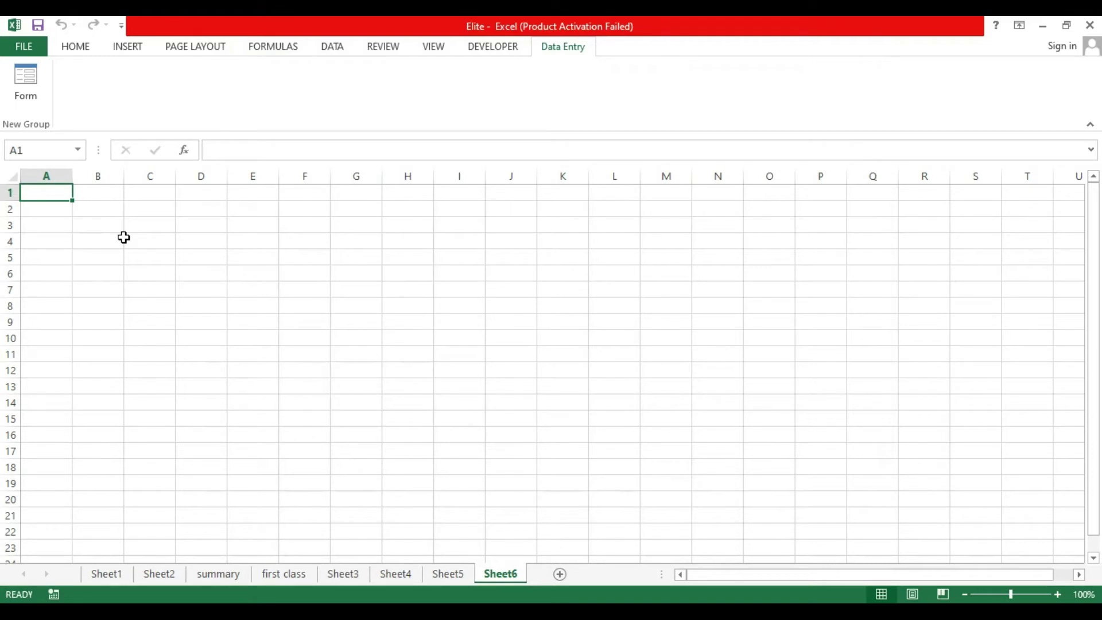
Step: Enter the column headings S.NO, EM.NAME, EM.ID and AGE in cells A1 to D1
type("S.NO")
key("Tab")
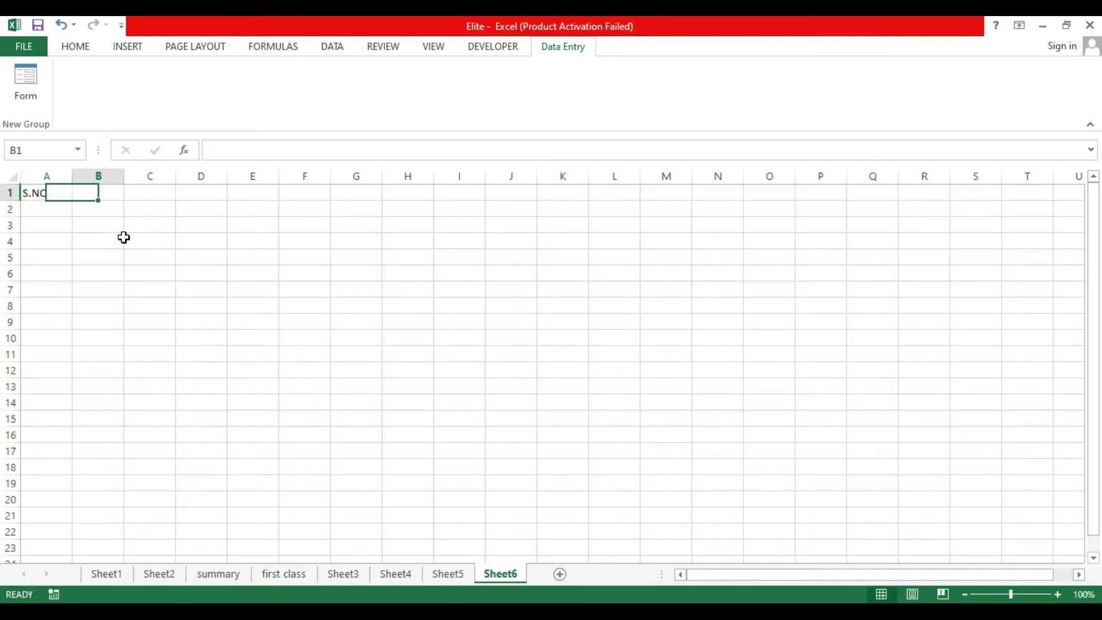
type("EM")
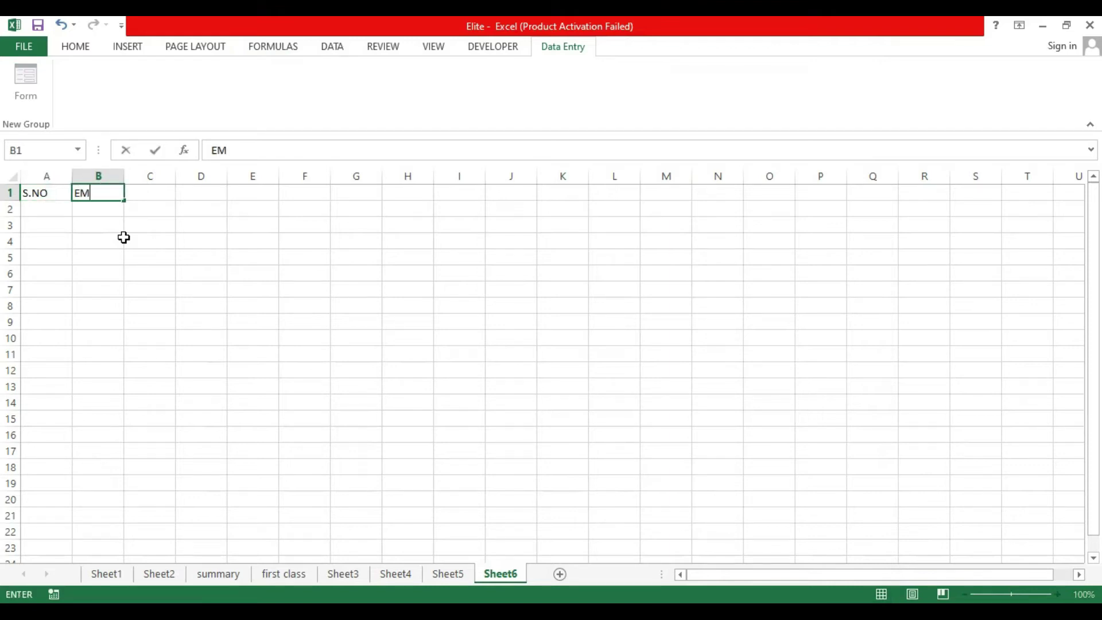
type(".NAME")
key("Tab")
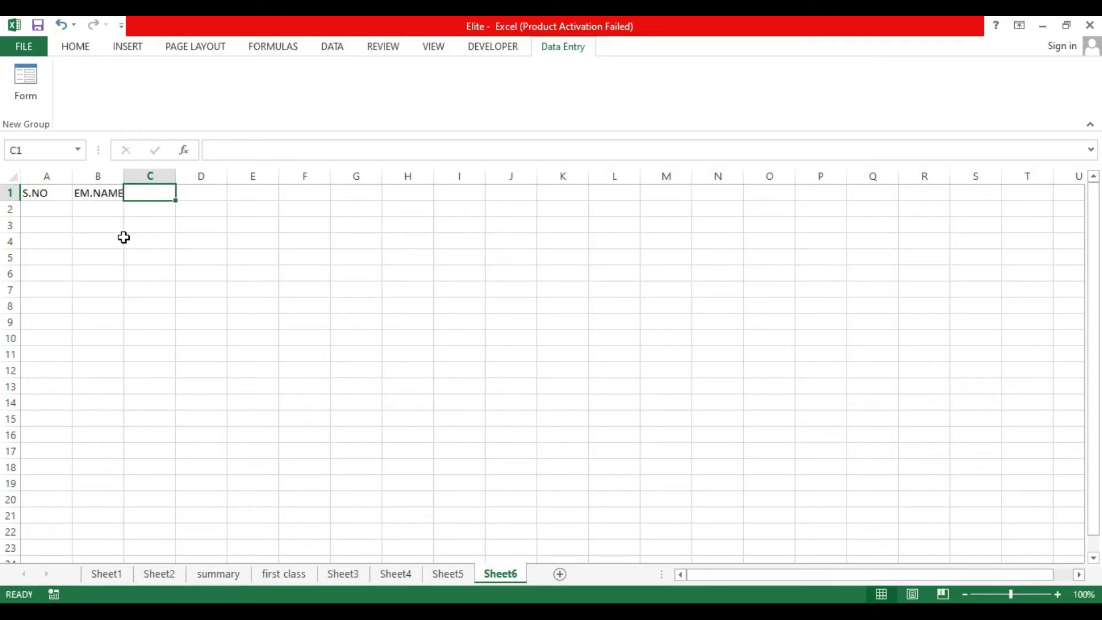
type("S")
type("EM")
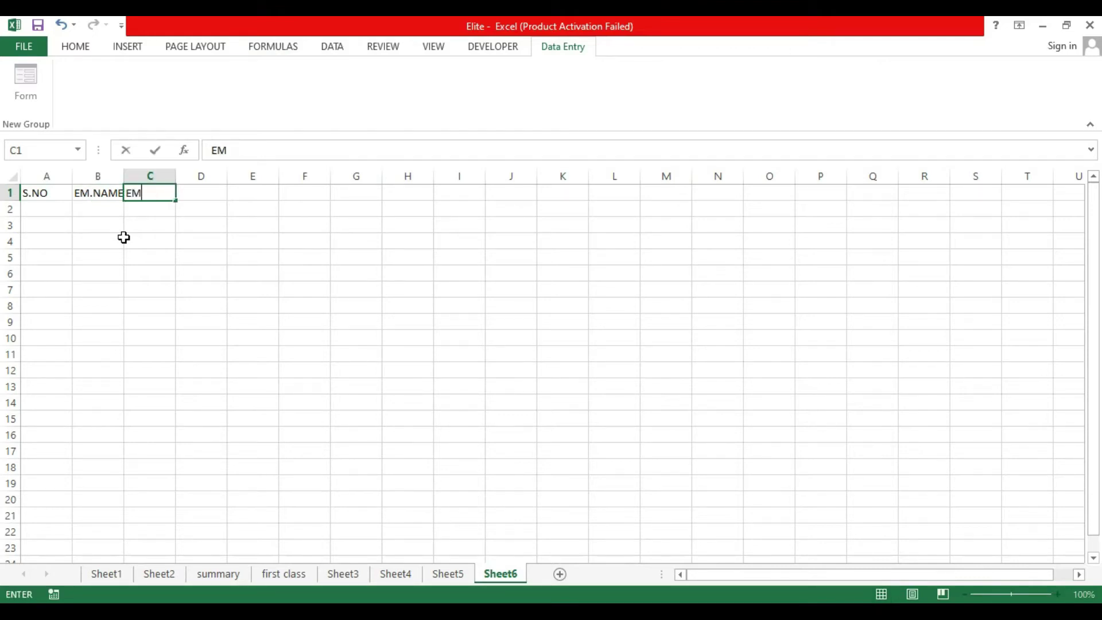
type(".ID")
key("Tab")
type("AGE")
key("Tab")
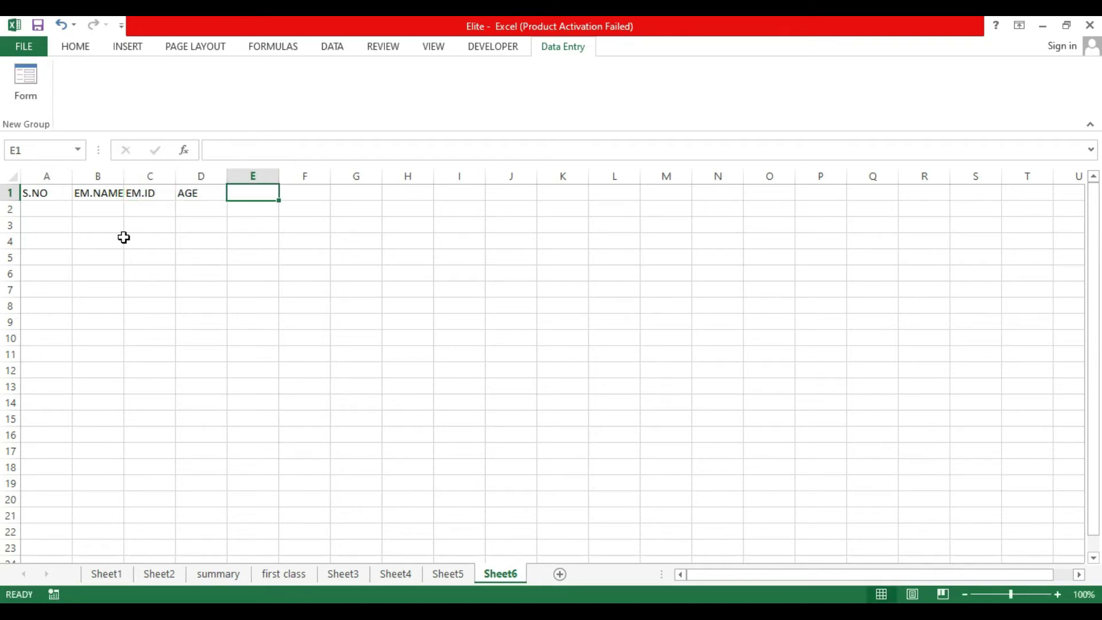
Step: Enter the headings GENDER, BASIC SALARY, FOOD and HOUSE in cells E1 to H1
type("GENDER")
key("Tab")
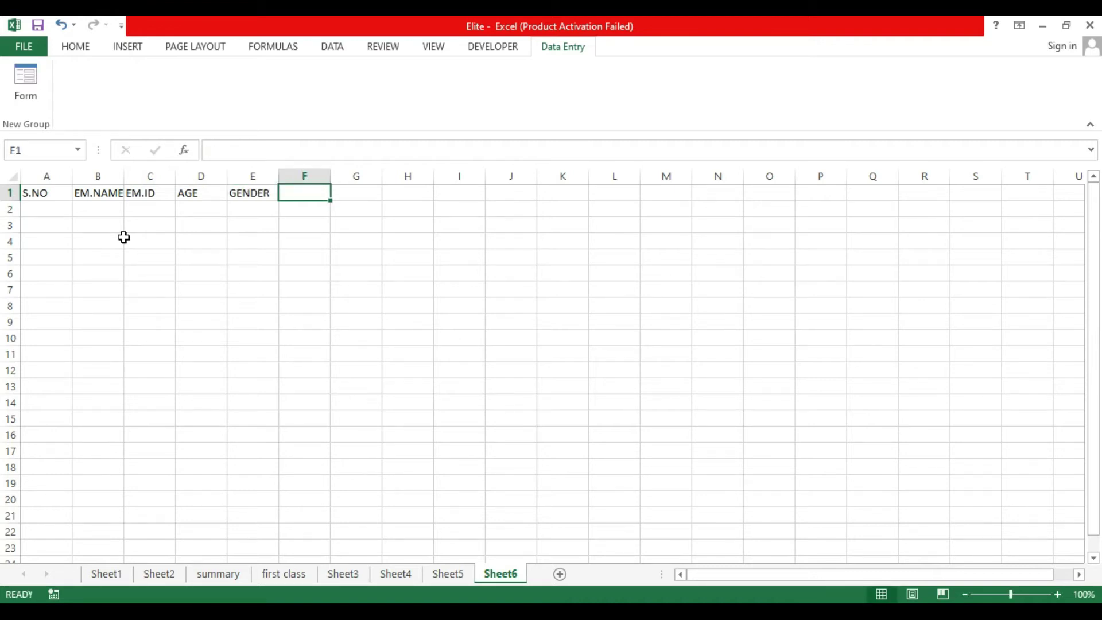
type("BASIC SALARY")
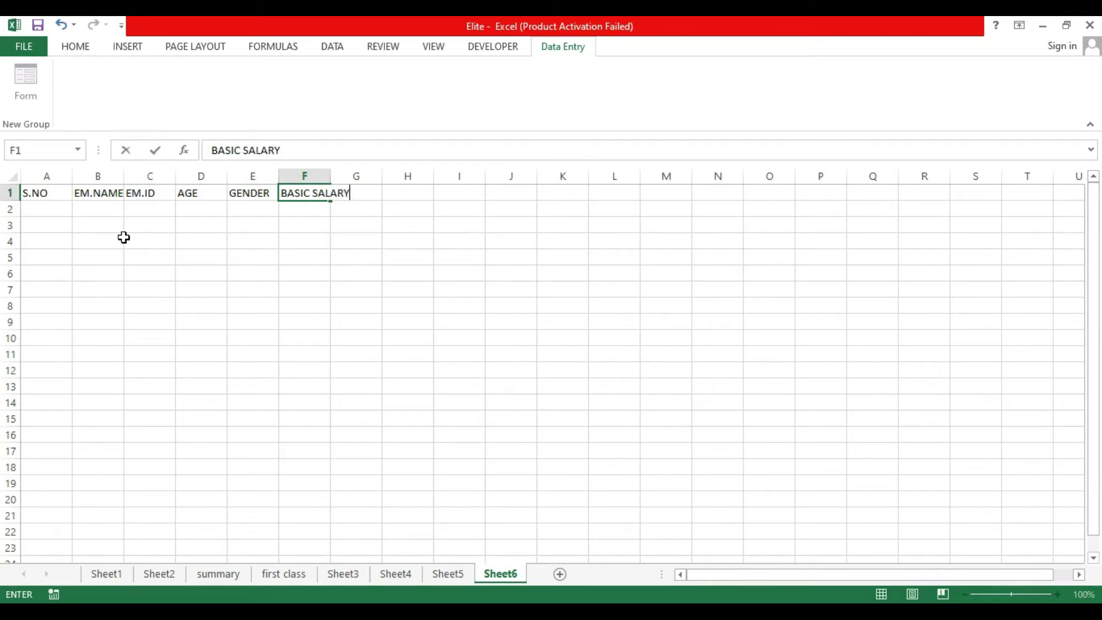
key("Tab")
type("FOOD")
key("Tab")
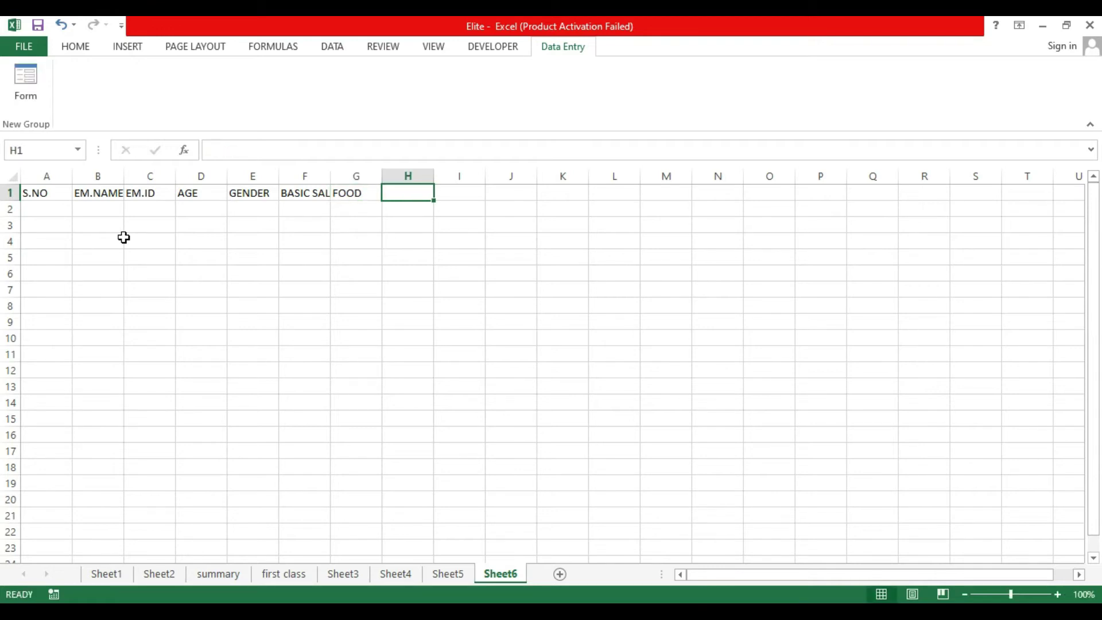
type("HOUSE")
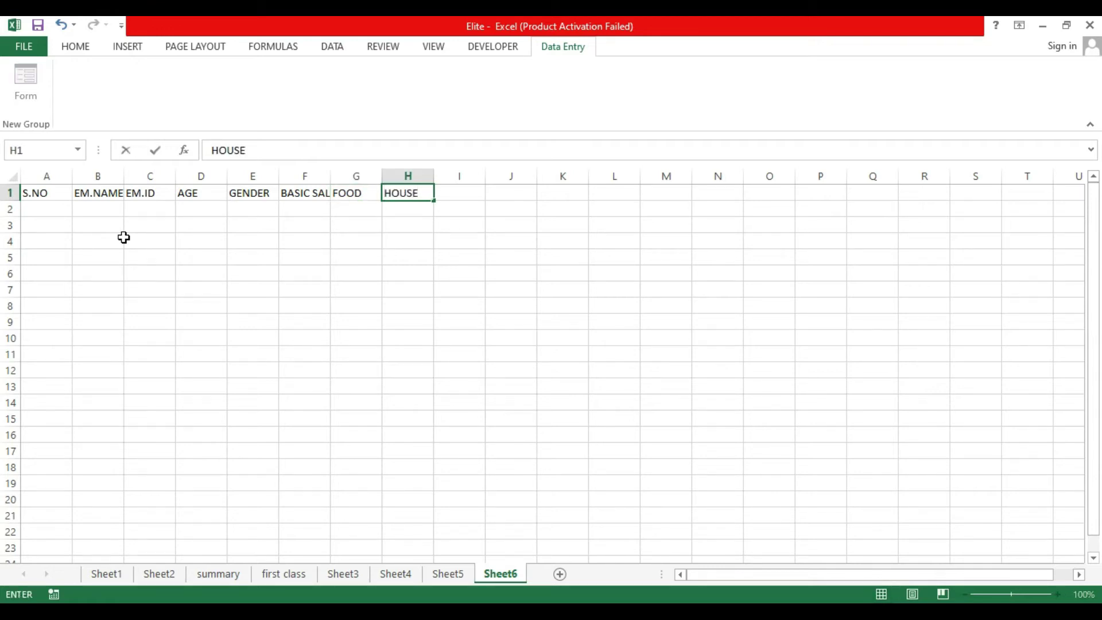
key("Tab")
Step: Enter the headings GROSS SALARY, EM.TAX, NET SALARY and PARDAY SALARY in cells I1 to L1
type("GROS")
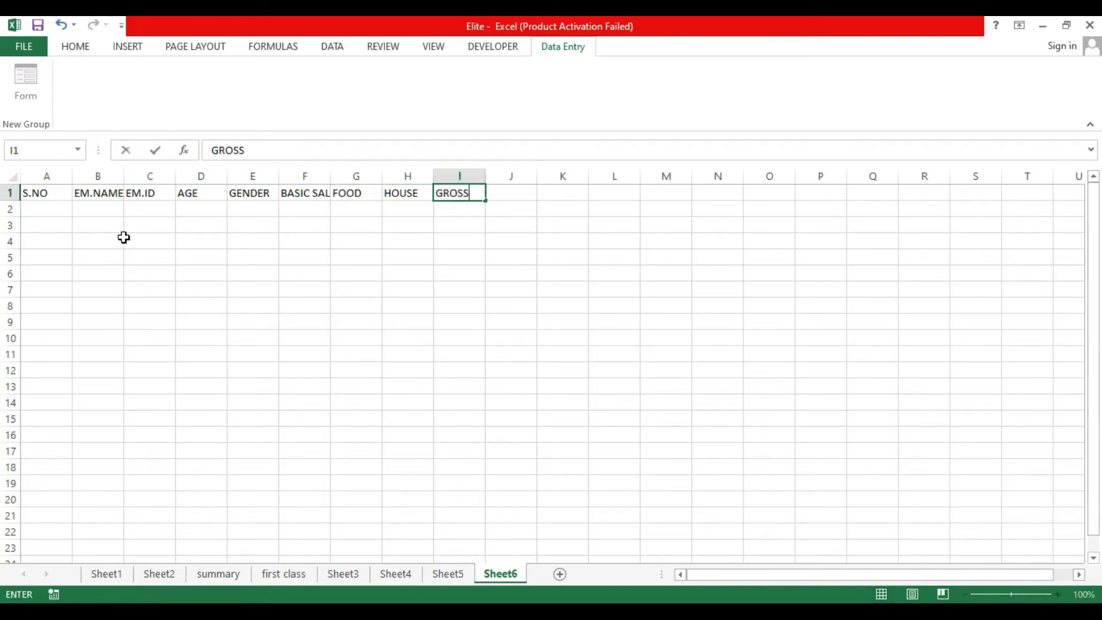
type("S SALARY")
key("Tab")
type("EM")
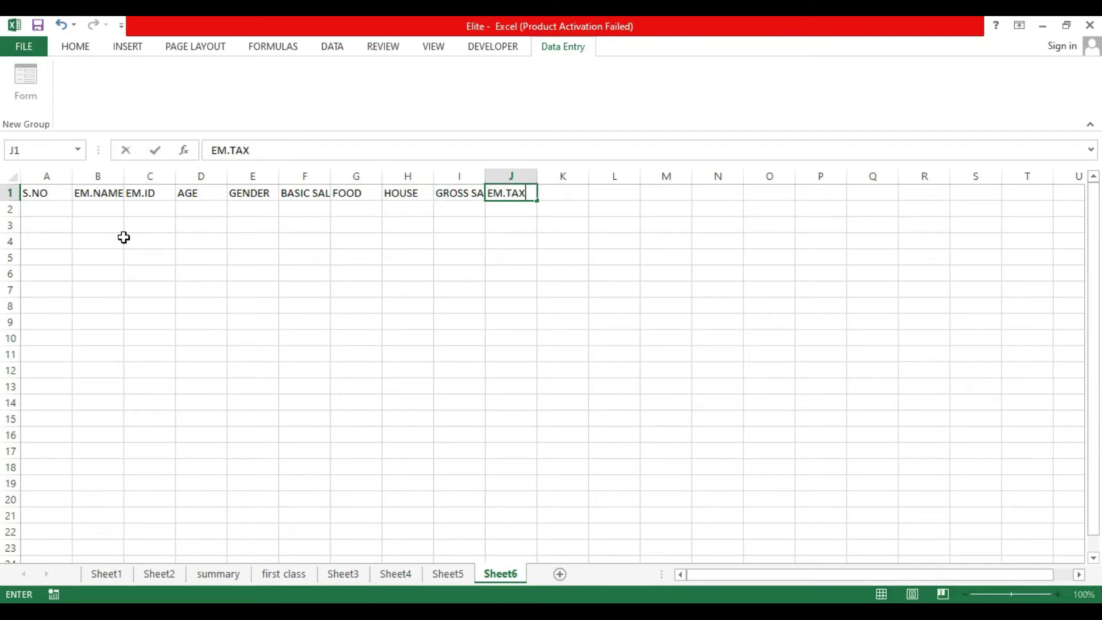
key("Tab")
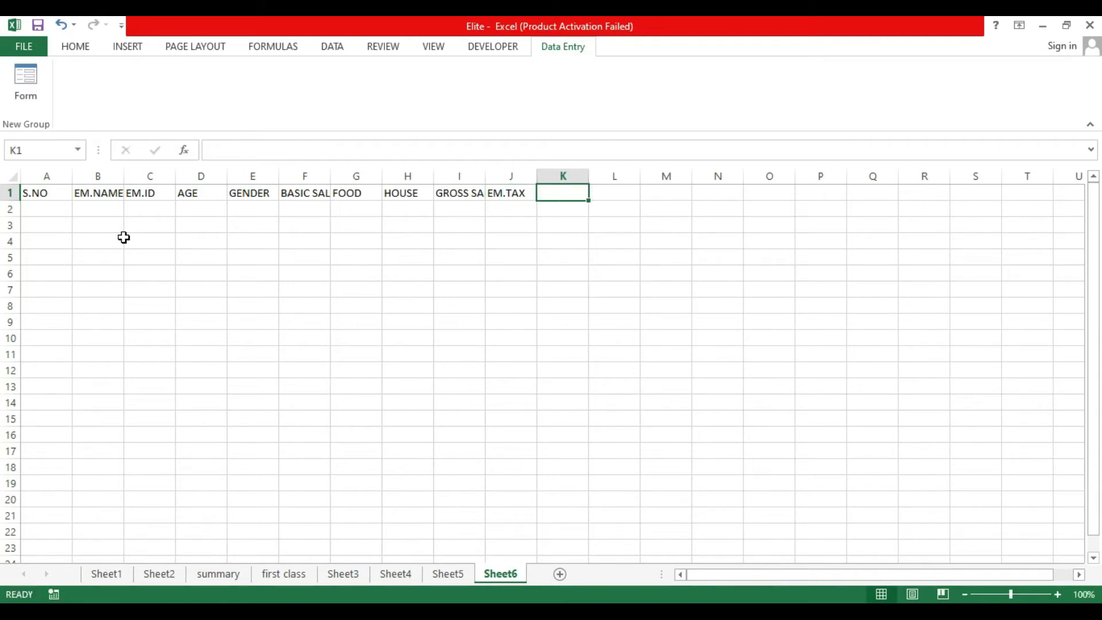
type("NET SALARY")
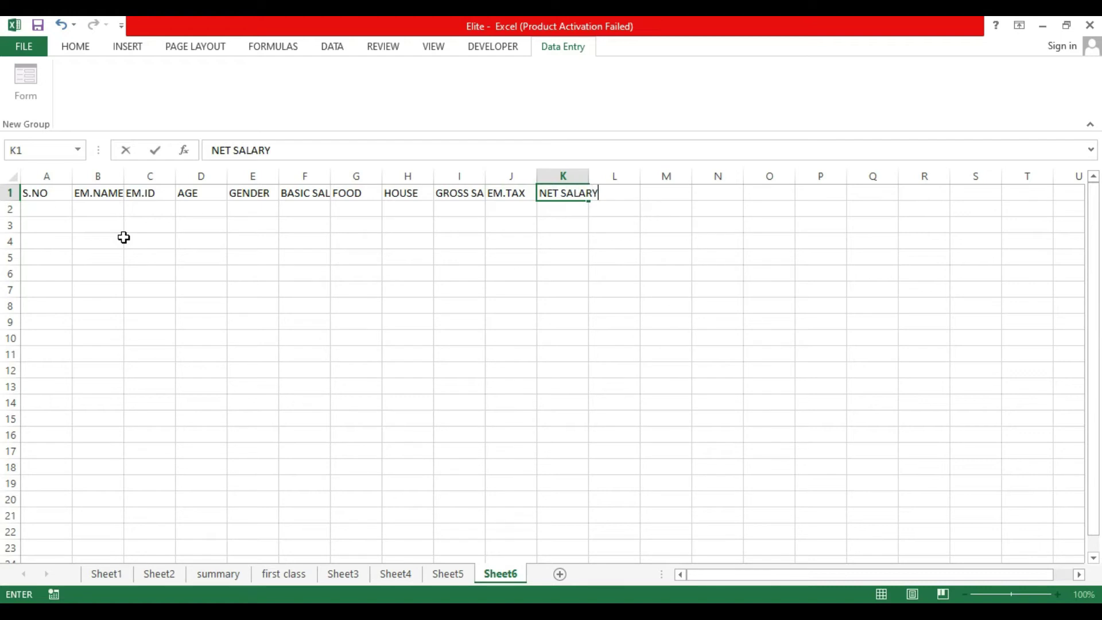
key("Tab")
type("PARD")
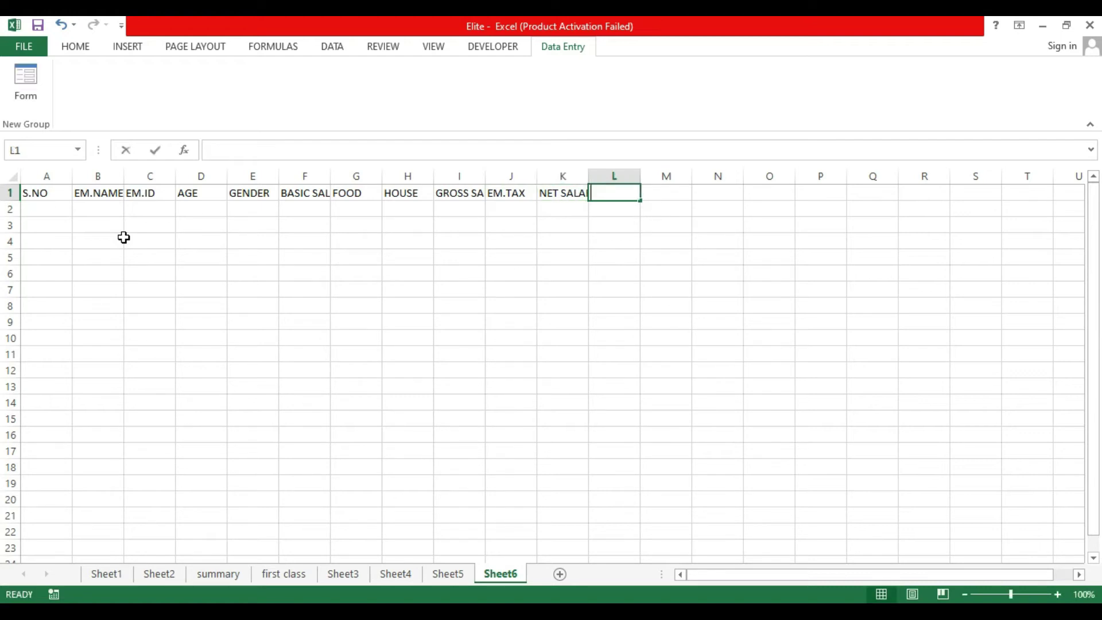
type("AY")
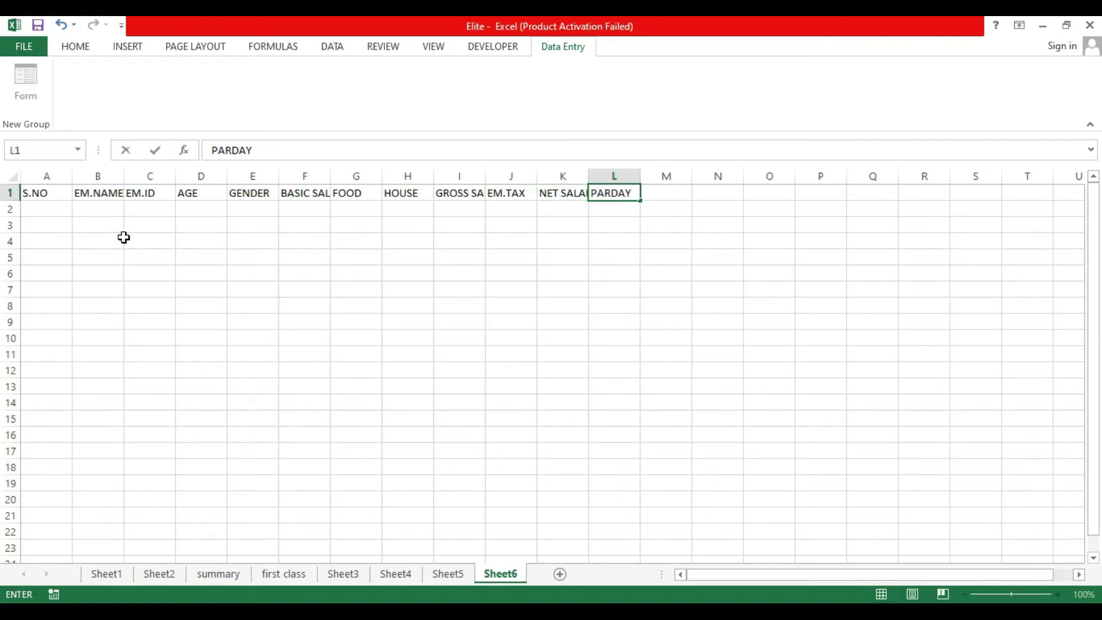
type(" SALARY")
key("Tab")
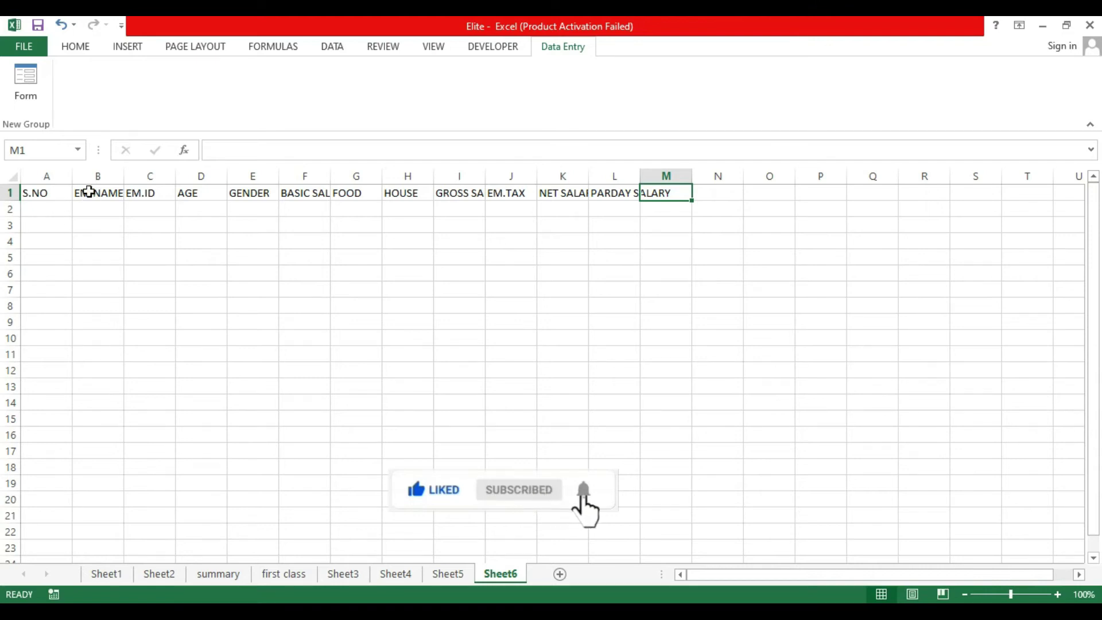
Step: Centre the headings in A1:M1 both vertically and horizontally
left_click(51, 198)
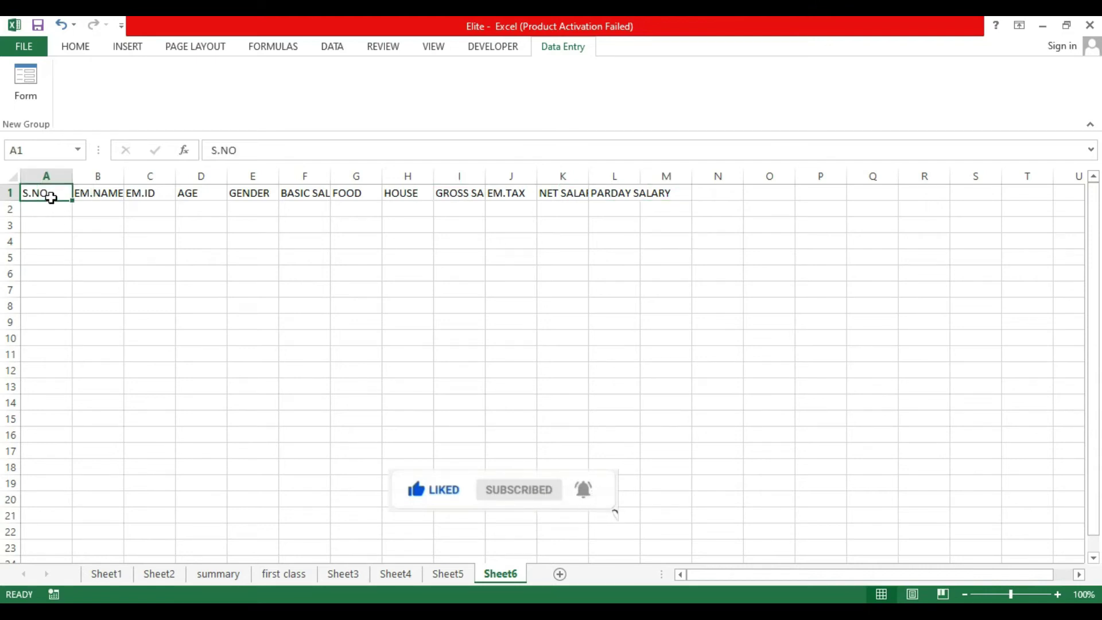
left_click(82, 51)
left_click_drag(62, 192, 681, 204)
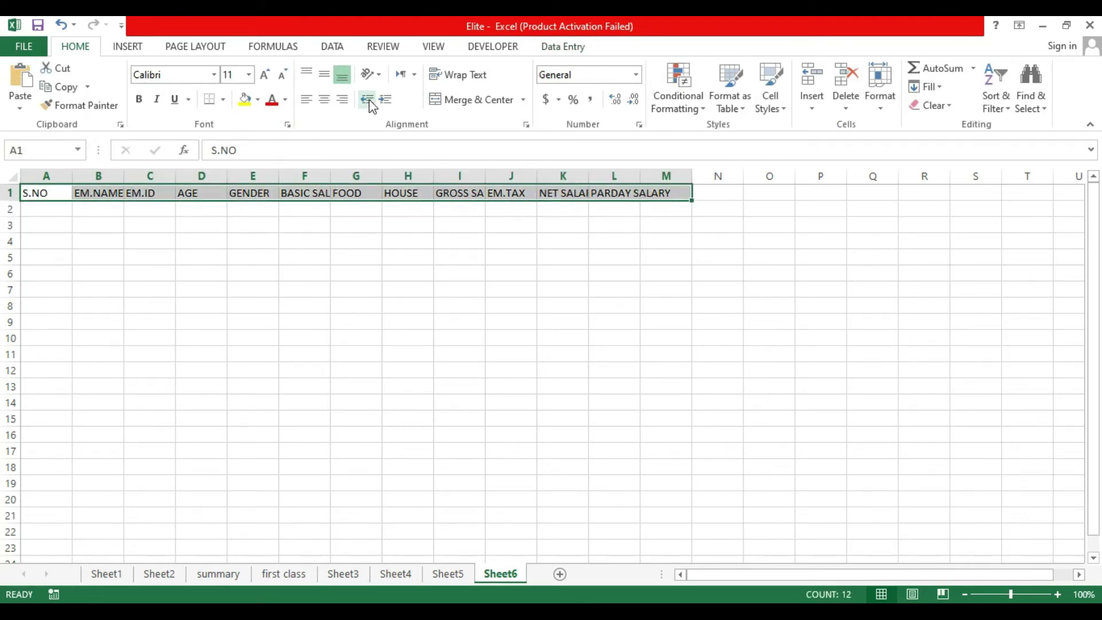
left_click(324, 76)
left_click(325, 100)
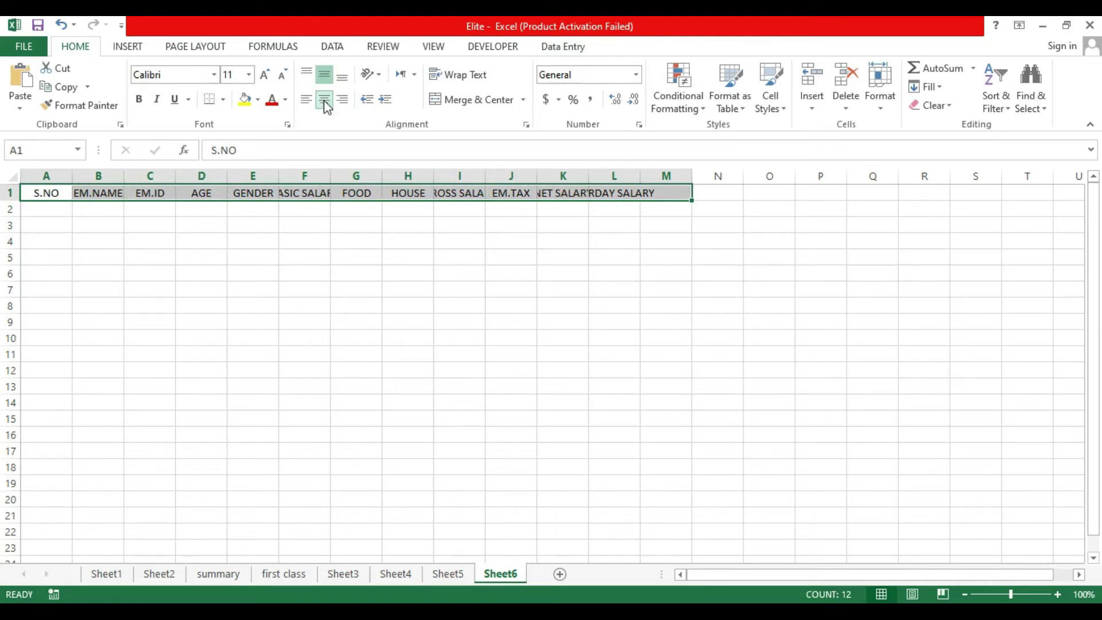
Step: Widen the columns to fit their headings and make the range A1:L2 bold
left_click(173, 261)
left_click_drag(36, 195, 833, 227)
left_click(139, 100)
Step: Convert A1:L2 into a table whose first row is used as headers
left_click(131, 50)
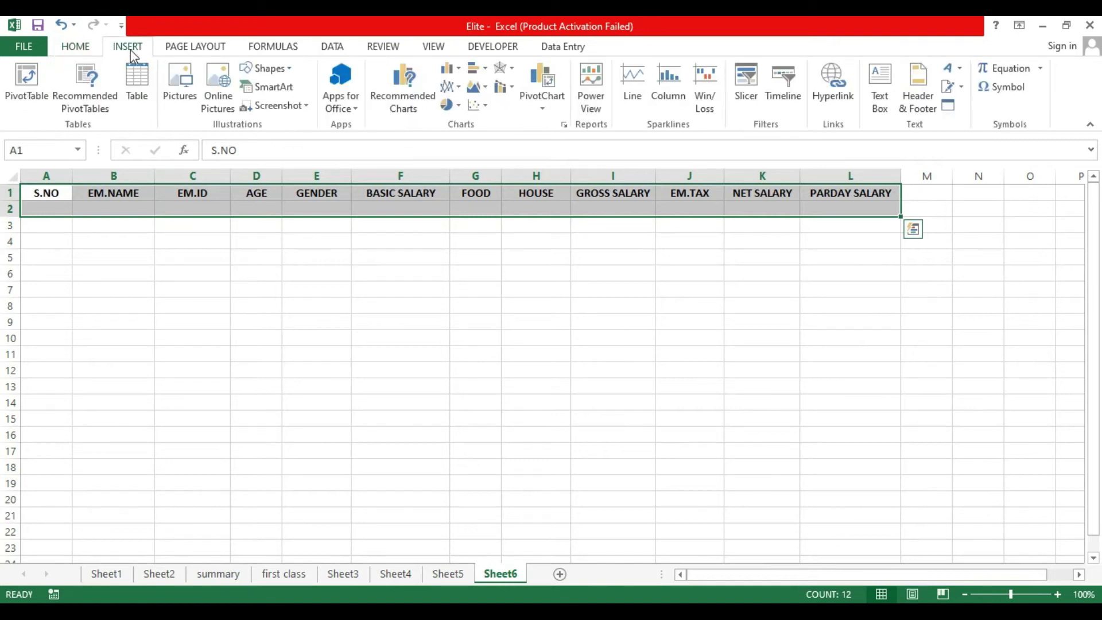
left_click(136, 89)
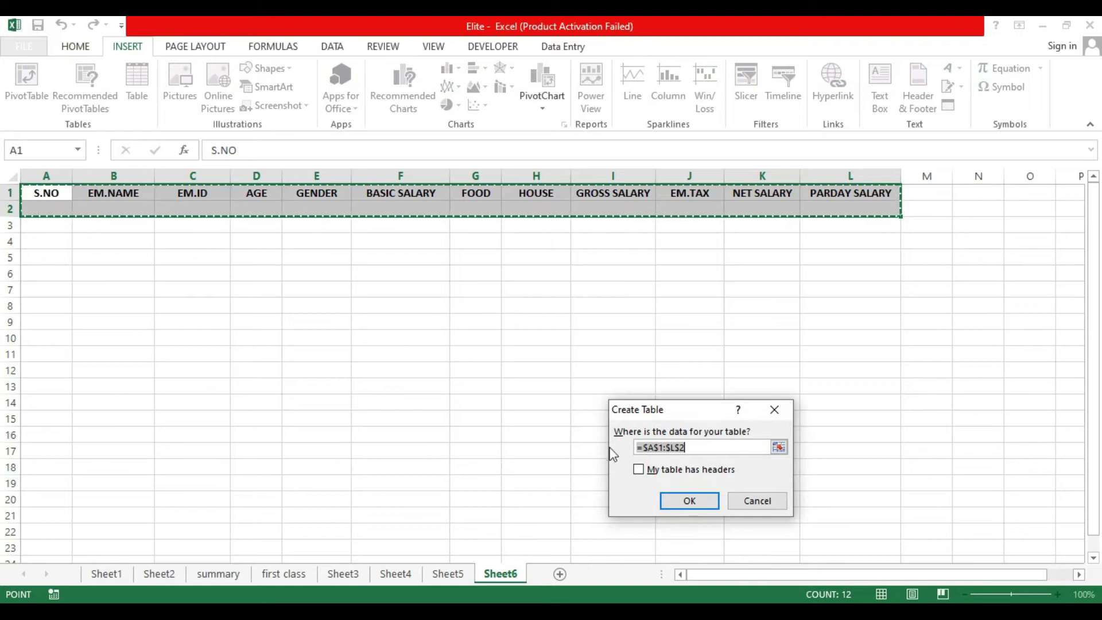
left_click(648, 472)
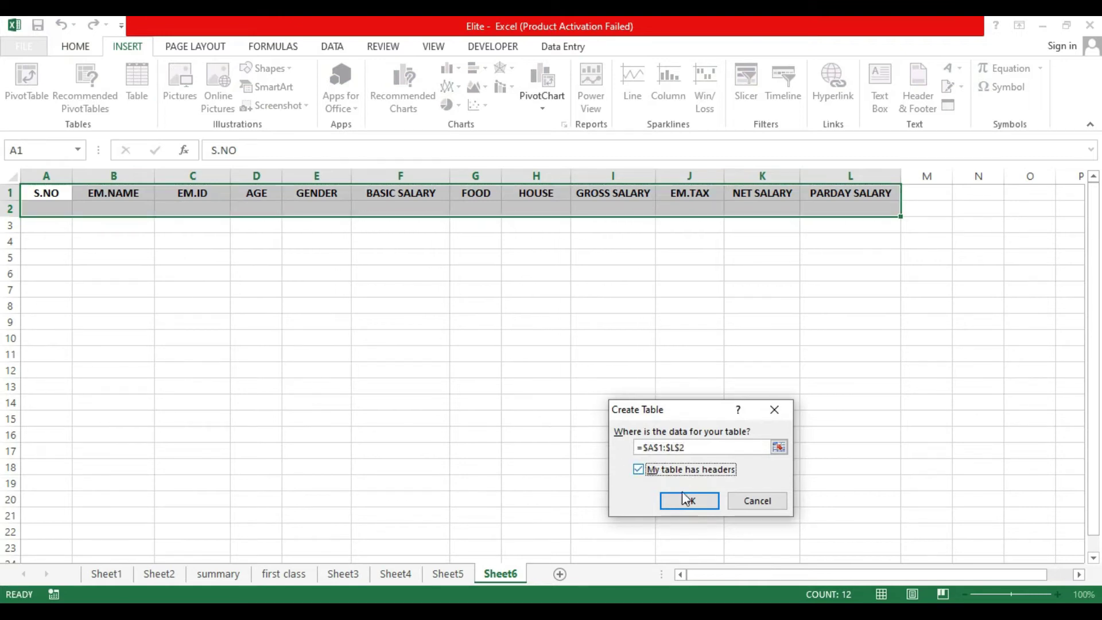
left_click(699, 508)
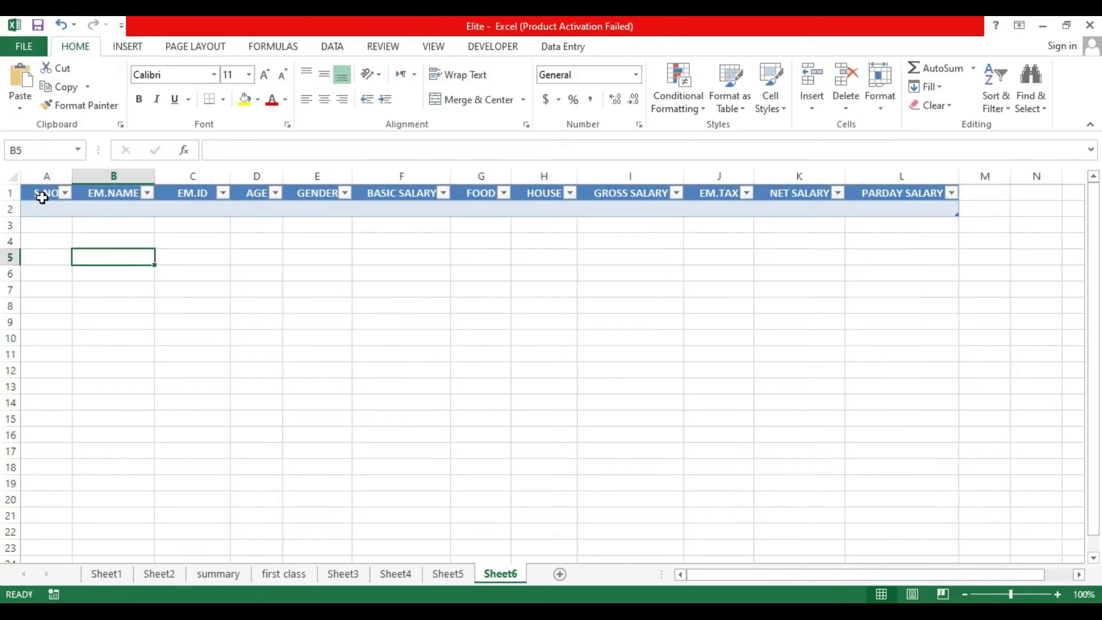
Step: Apply the green gridded style from the second row of the Medium table styles to the table
left_click_drag(41, 192, 919, 214)
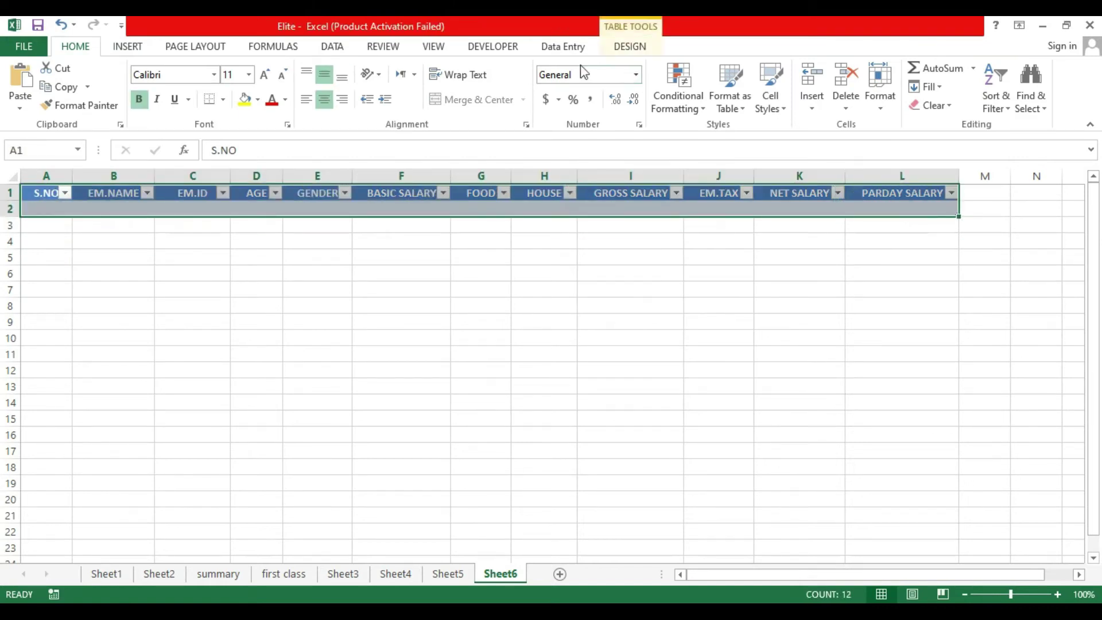
left_click(620, 49)
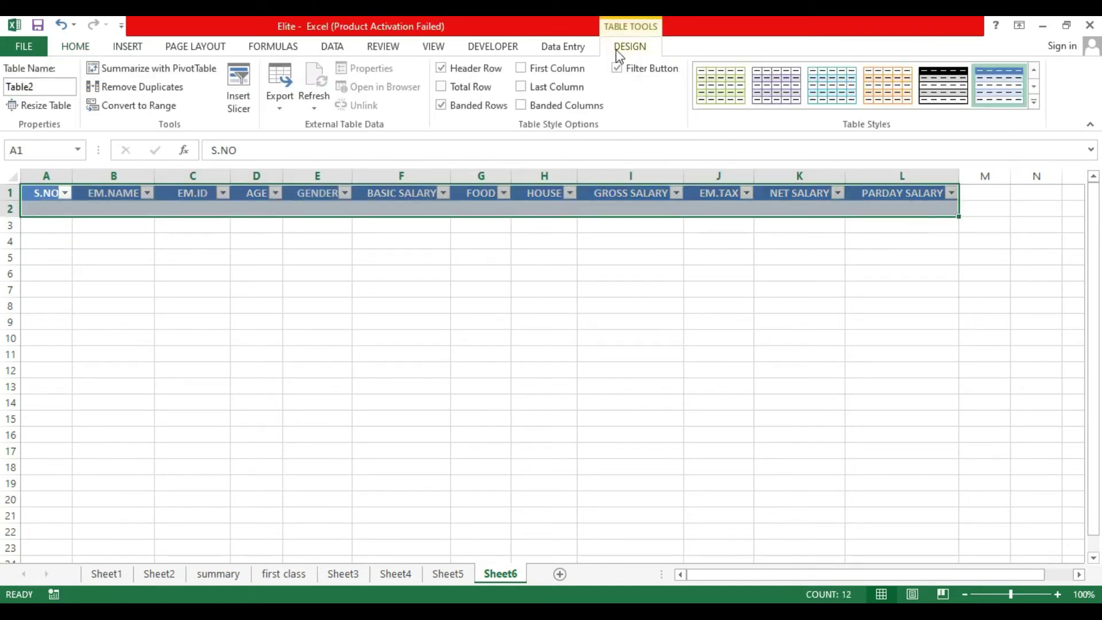
left_click(1034, 102)
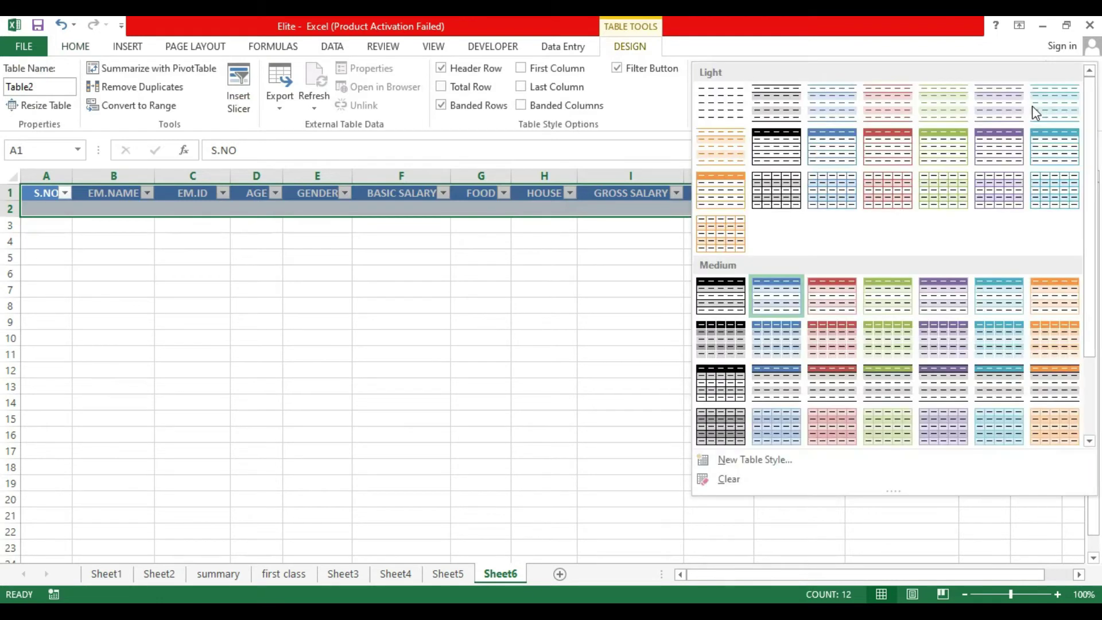
left_click(883, 356)
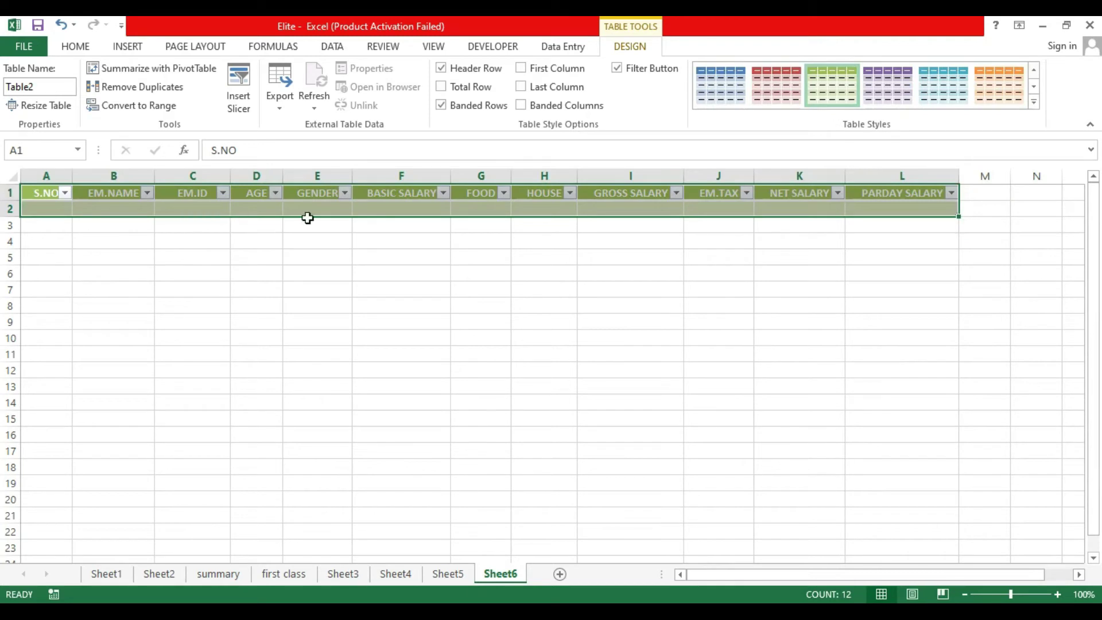
Step: Calculate GROSS SALARY in I2 as the sum of BASIC SALARY, FOOD and HOUSE
left_click(379, 214)
left_click(646, 214)
type("=")
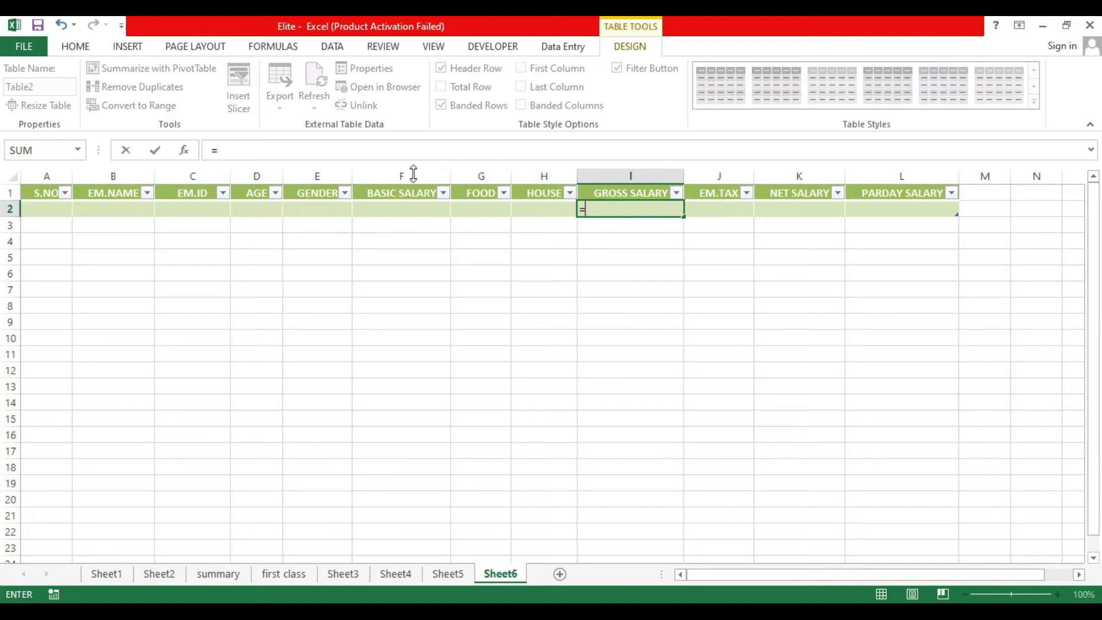
left_click(405, 211)
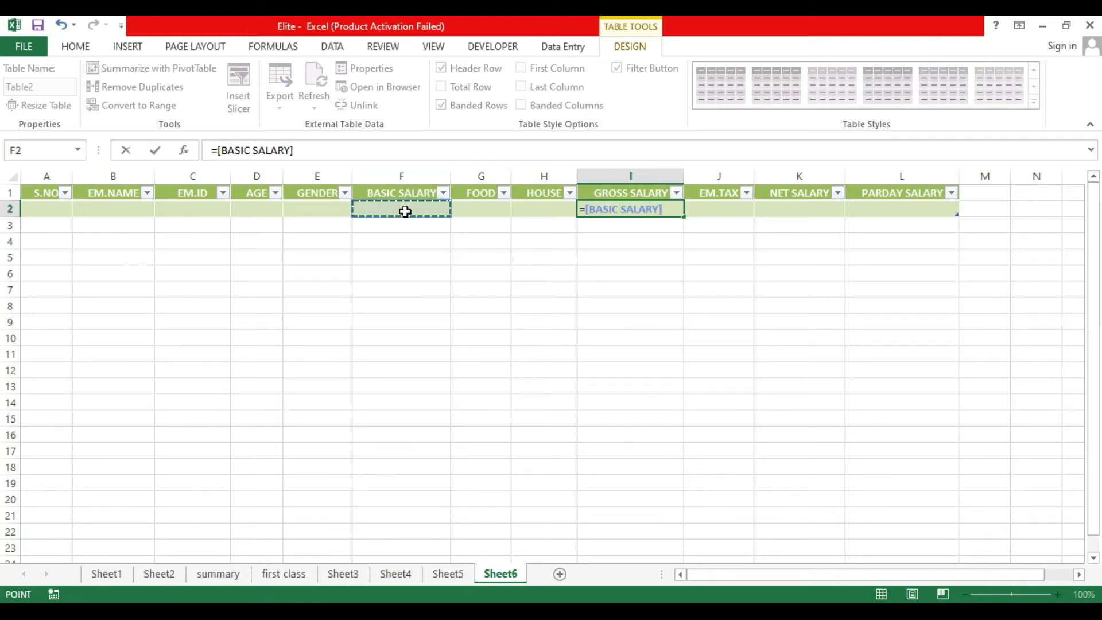
type("+")
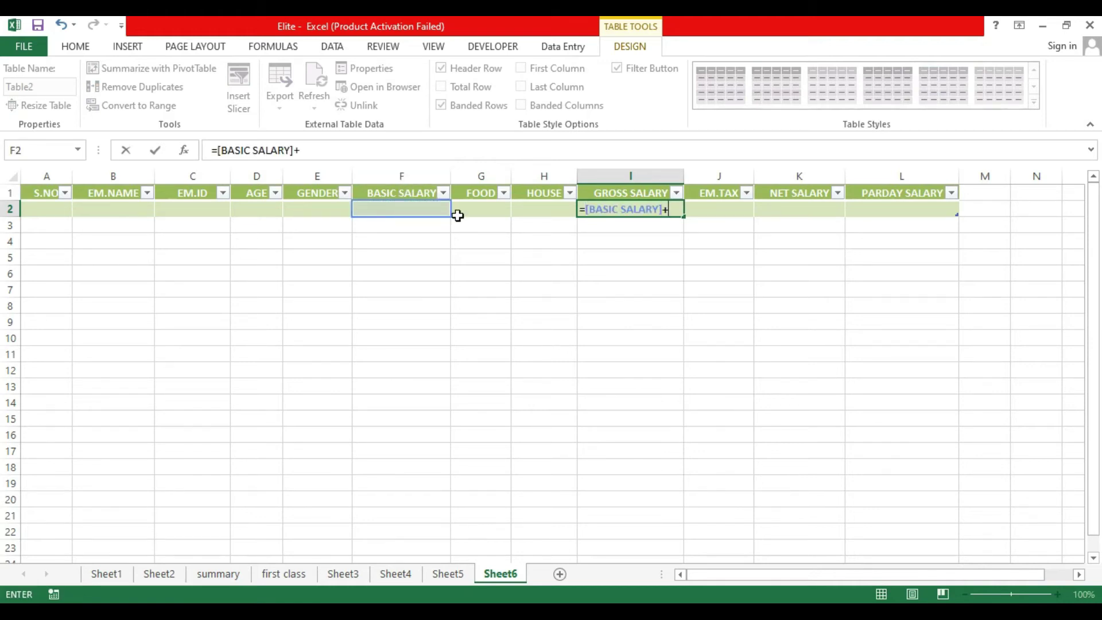
left_click(487, 214)
type("+")
left_click(542, 215)
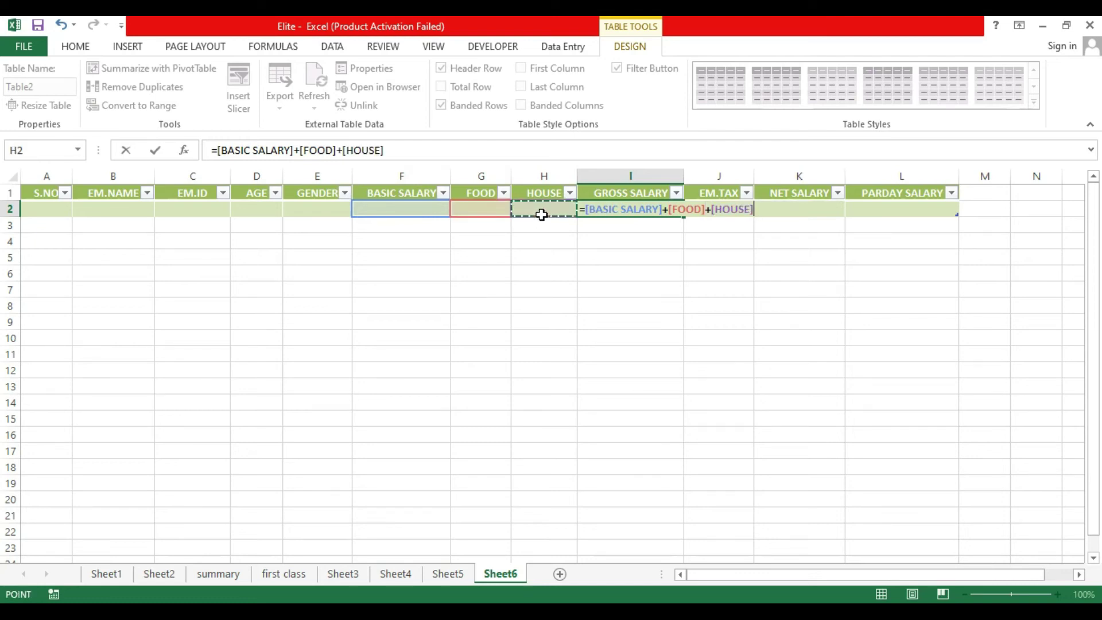
key("Return")
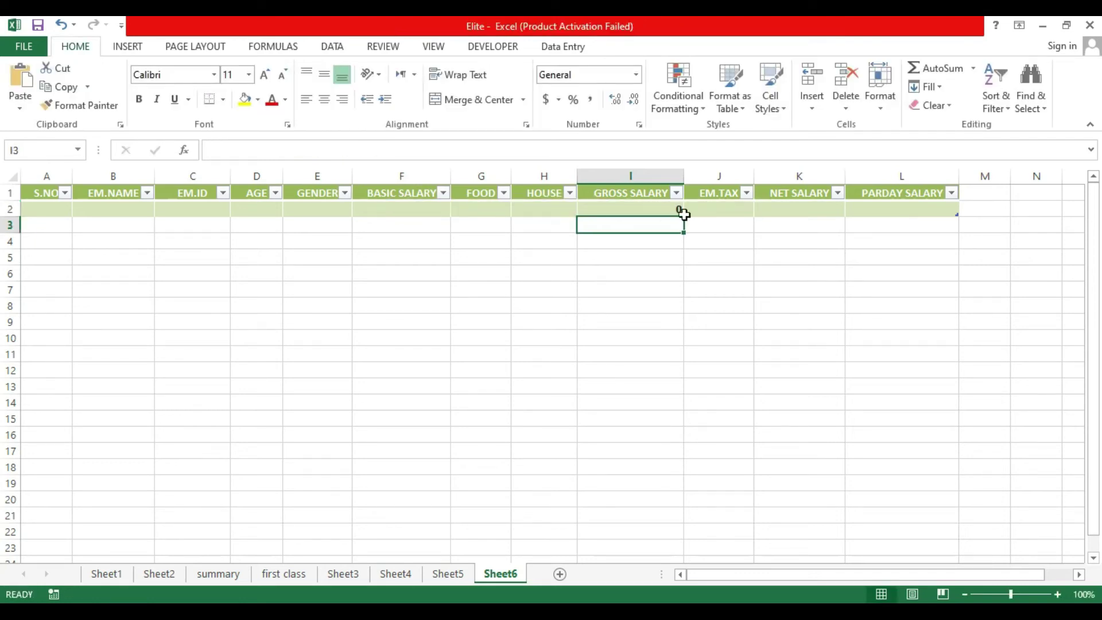
Step: Calculate NET SALARY in K2 as GROSS SALARY minus EM.TAX
left_click(810, 219)
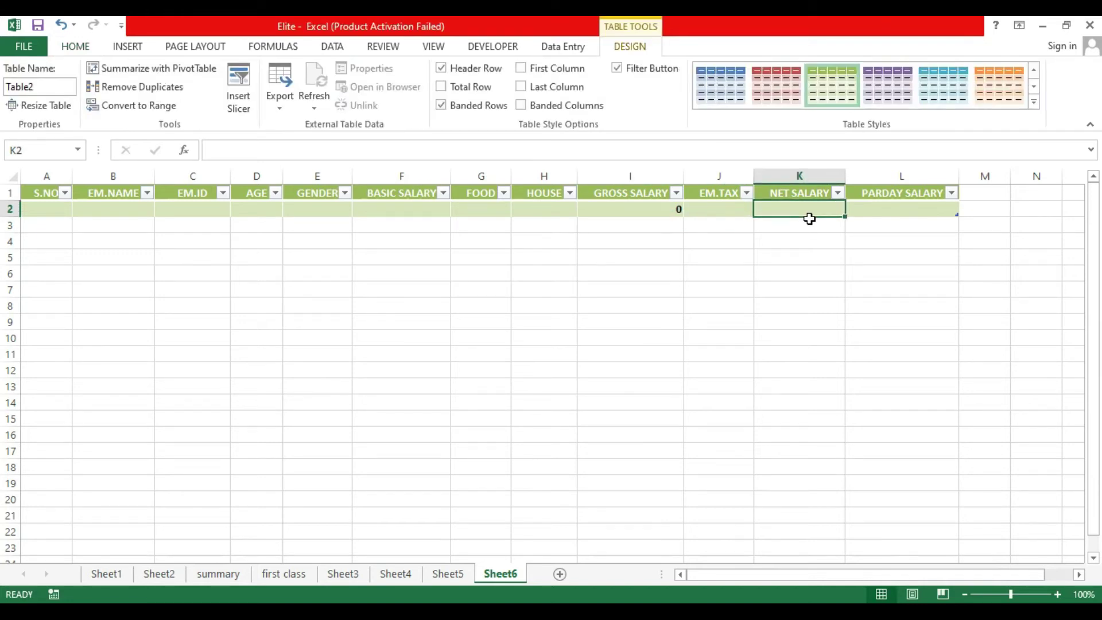
type("=")
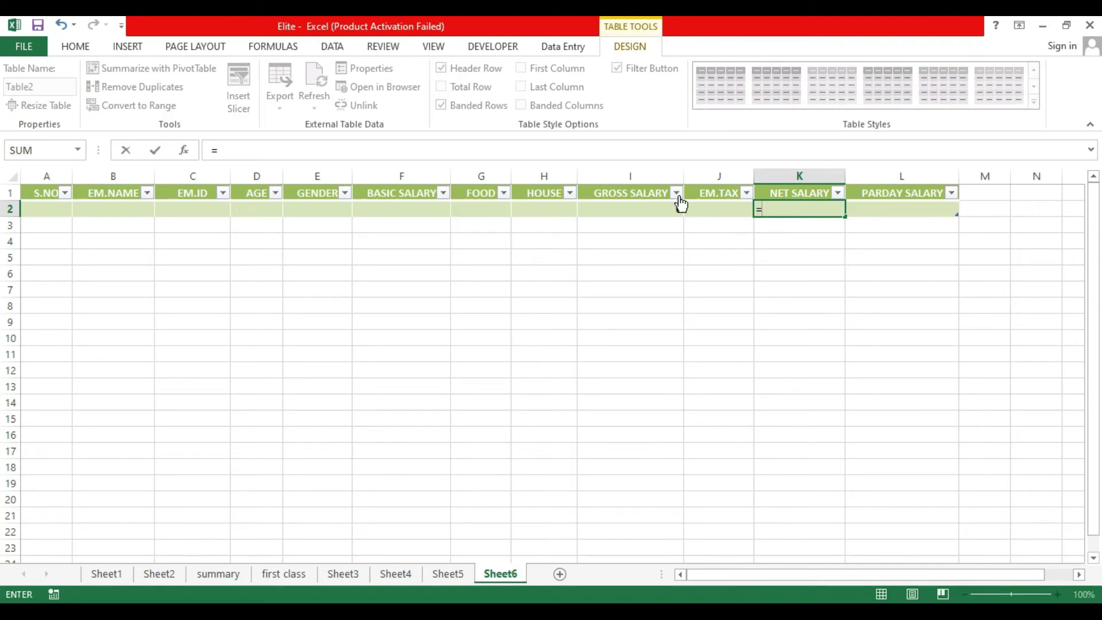
left_click(651, 209)
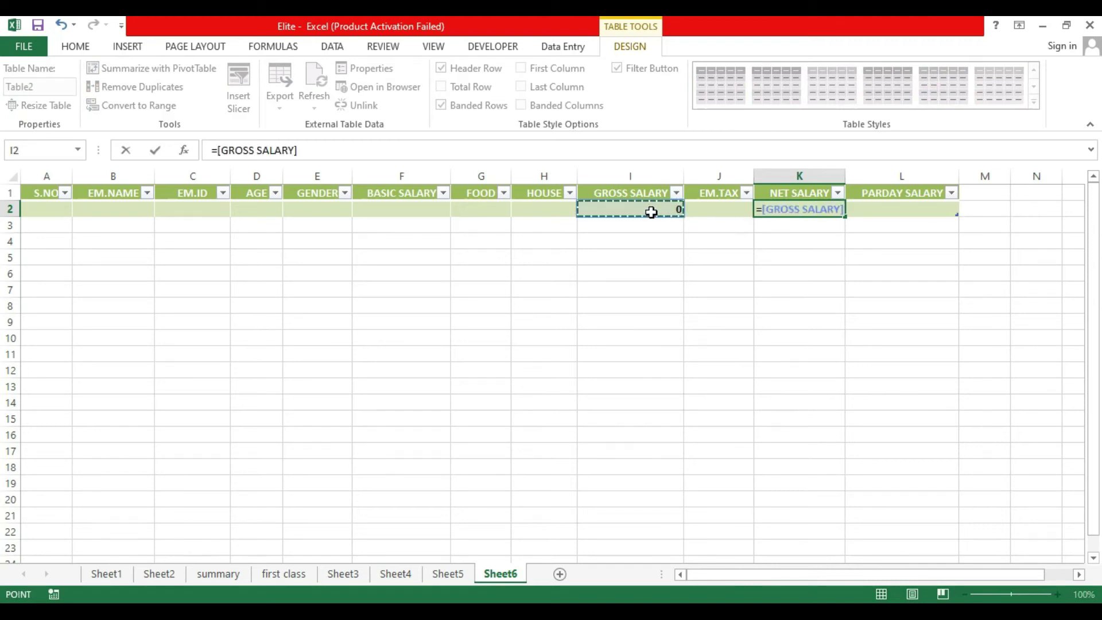
type("-")
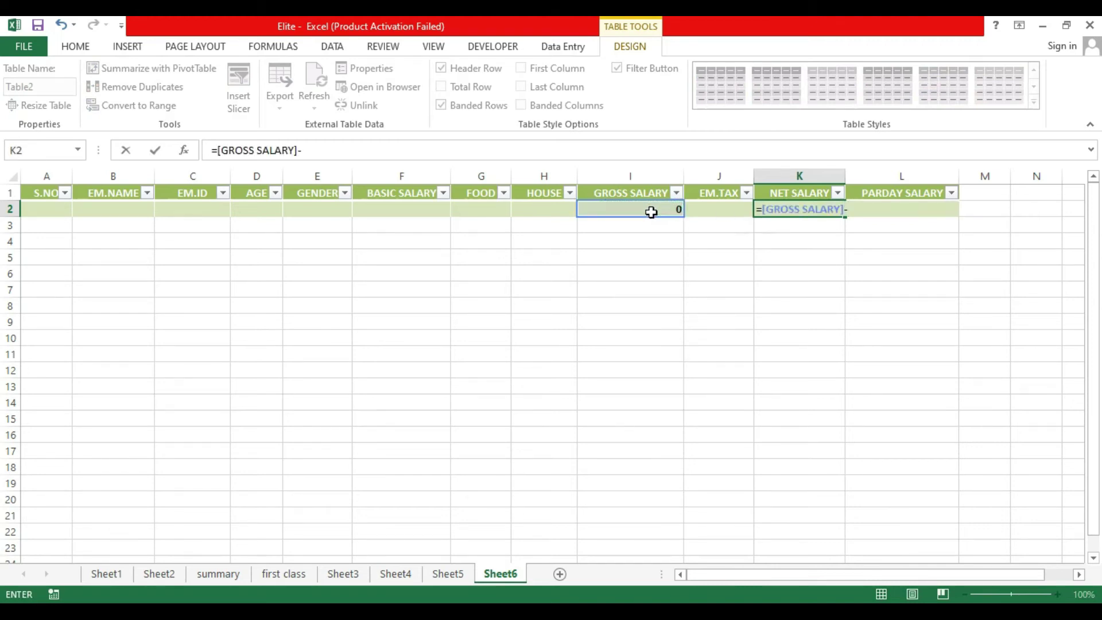
left_click(725, 217)
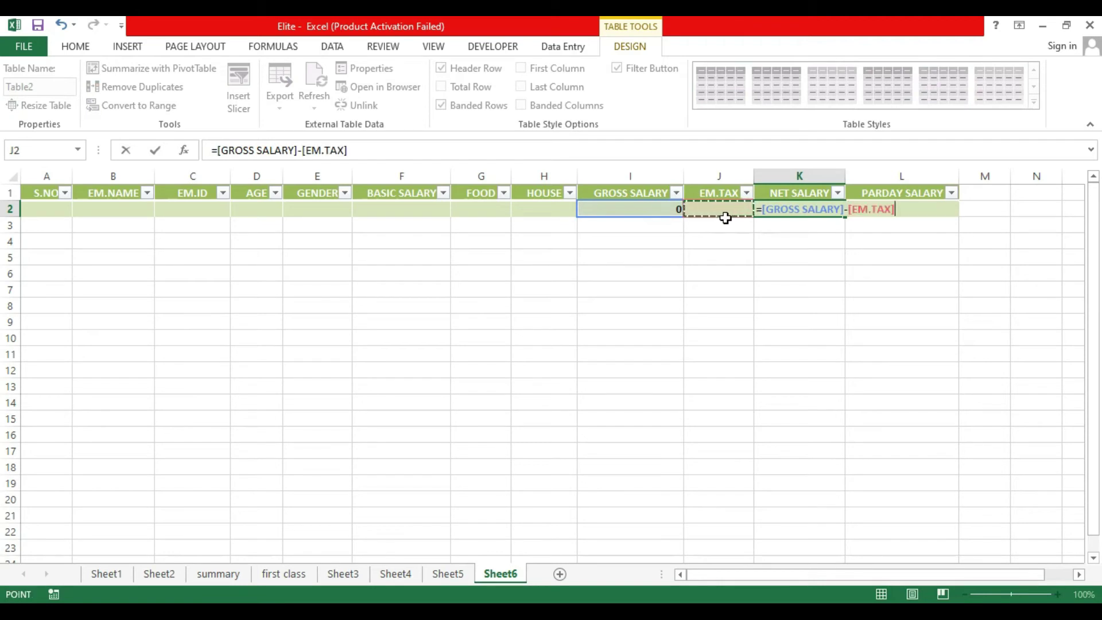
key("Return")
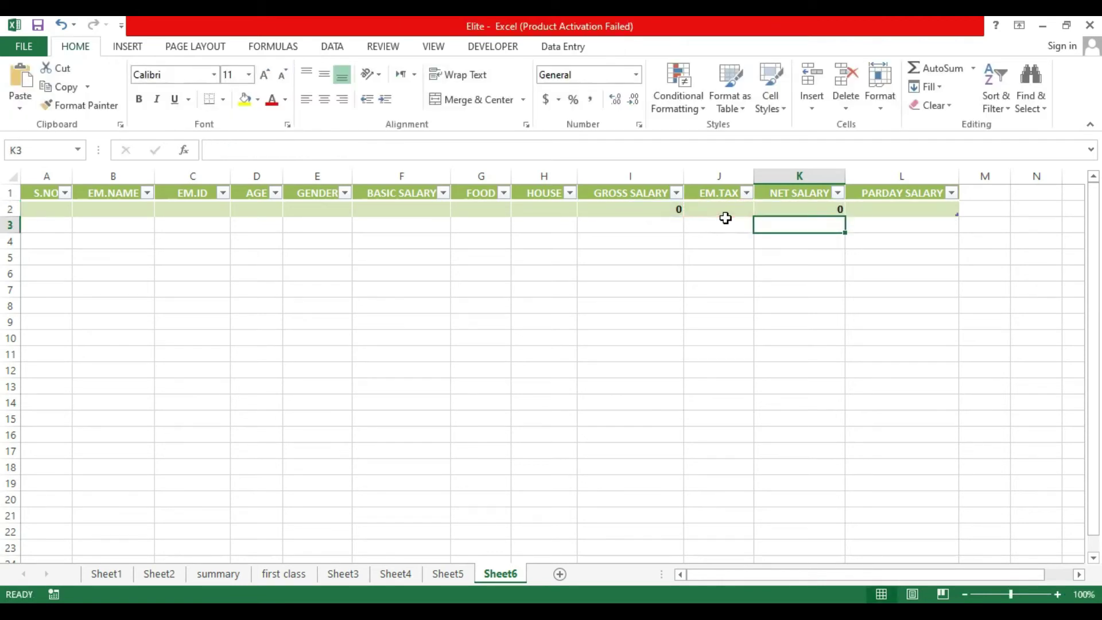
Step: Calculate PARDAY SALARY in L2 as NET SALARY divided by 30
left_click(913, 218)
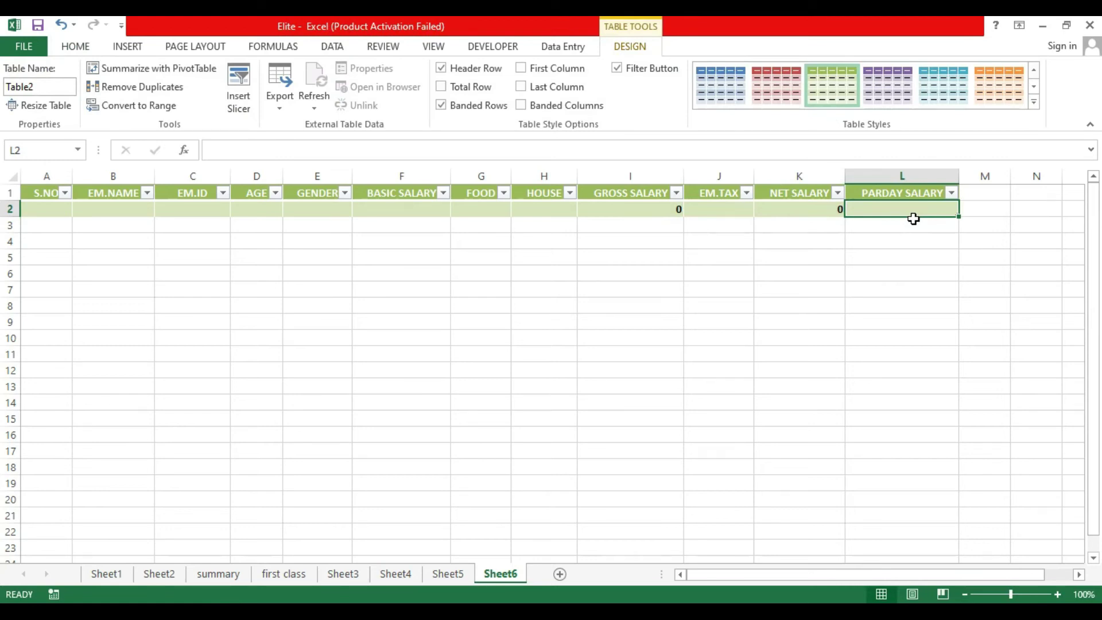
type("=")
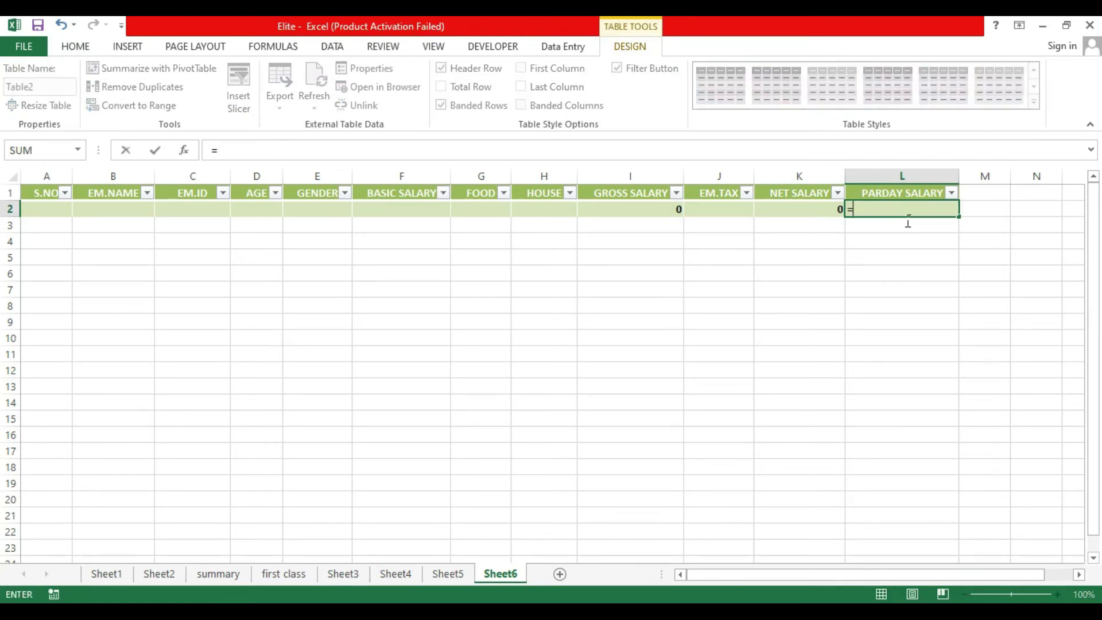
left_click(831, 217)
type("/30")
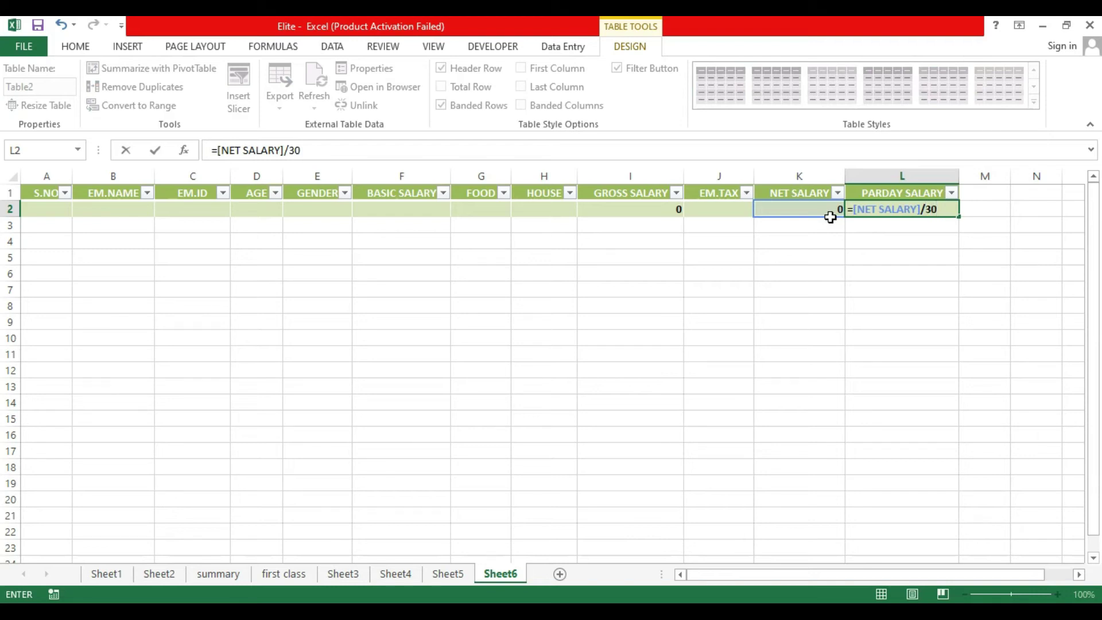
key("Return")
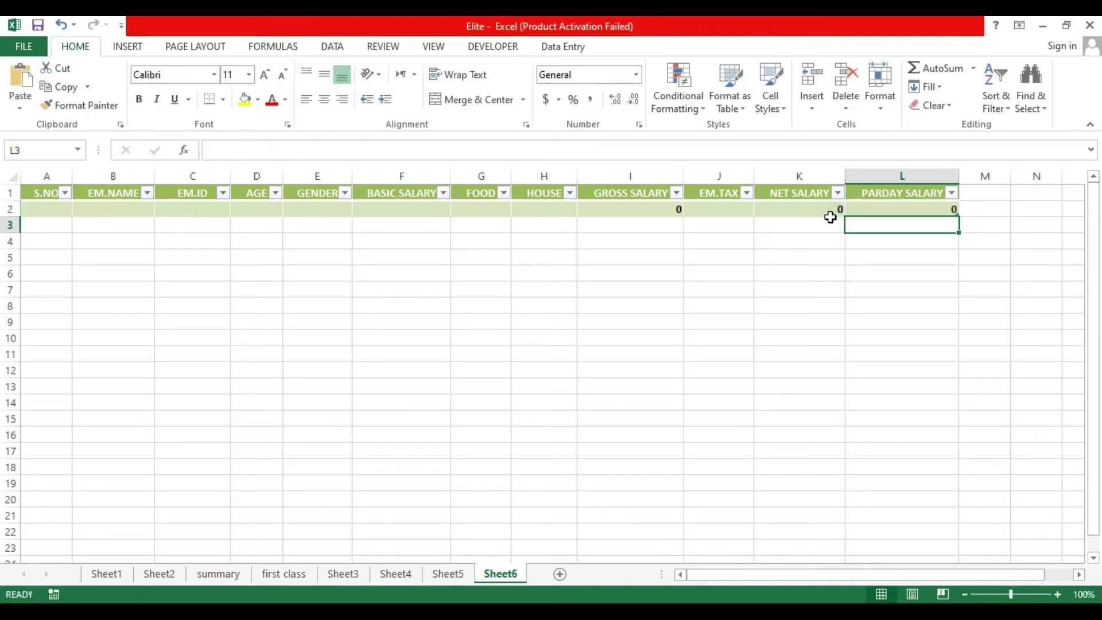
Step: Try to open the data entry form from empty cell F7, outside the table
left_click(409, 290)
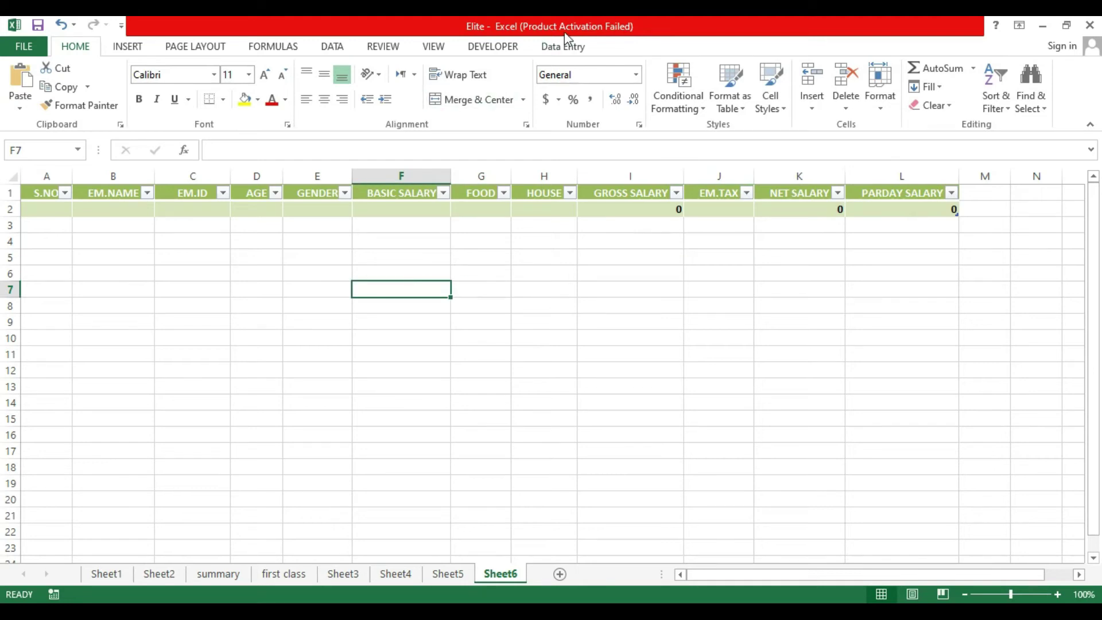
left_click(563, 47)
left_click(37, 98)
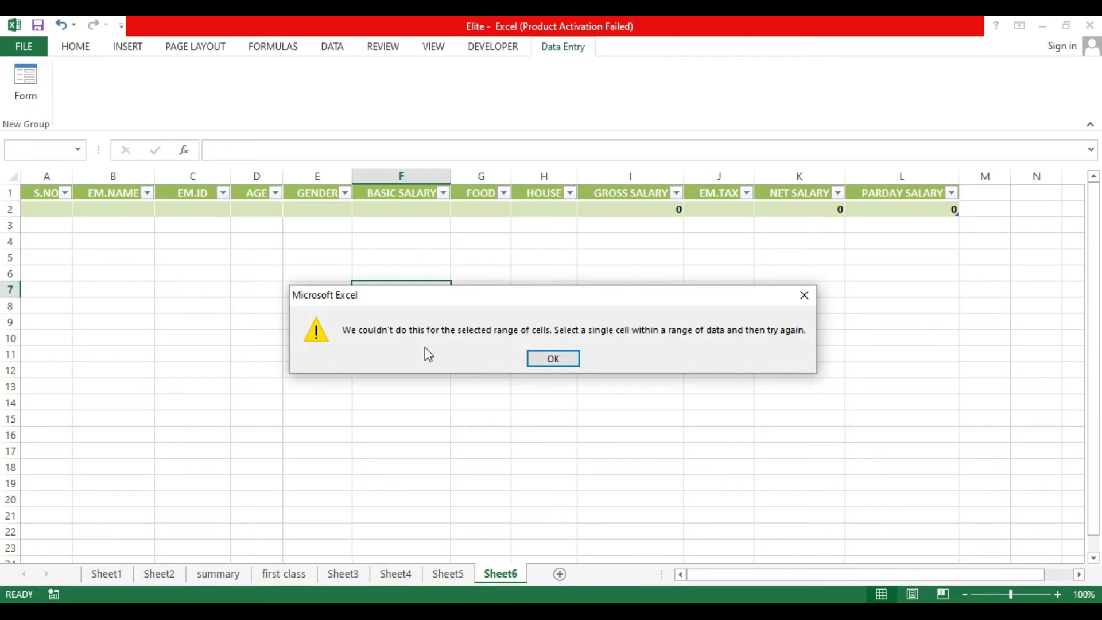
left_click(804, 296)
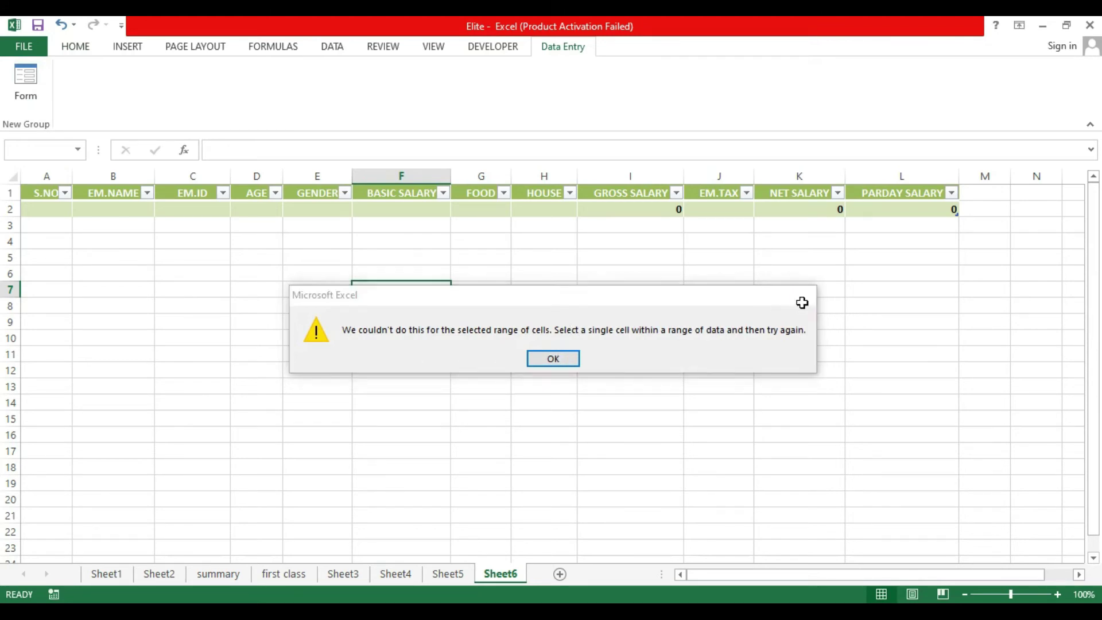
Step: Open the data entry form from cell B2 inside the table and place it below the table's final columns
left_click(107, 215)
left_click(422, 216)
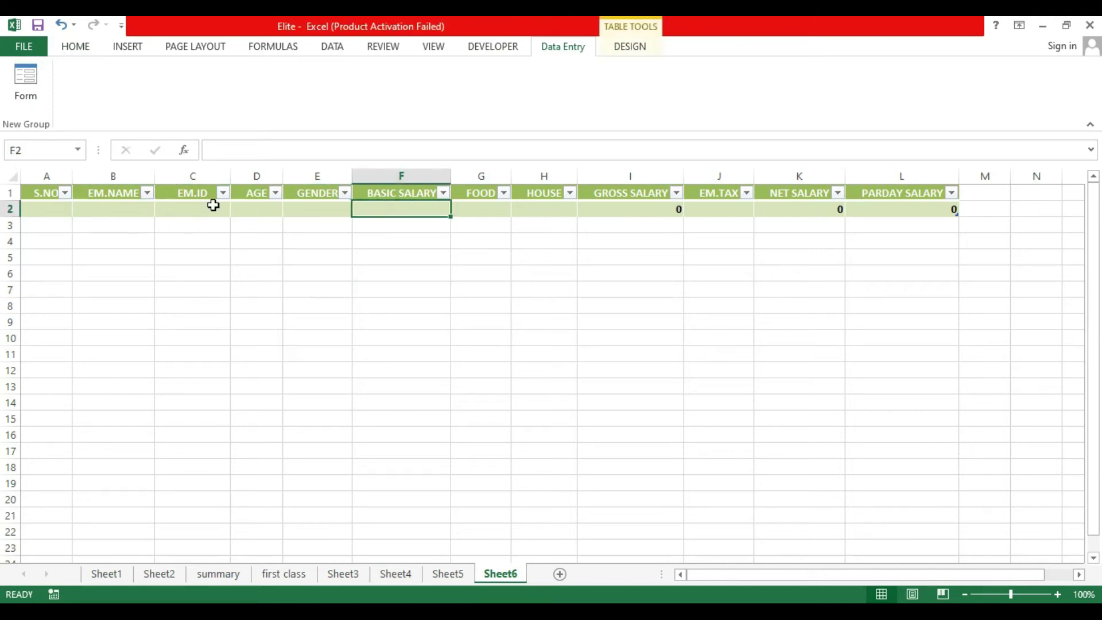
left_click(133, 210)
left_click(41, 86)
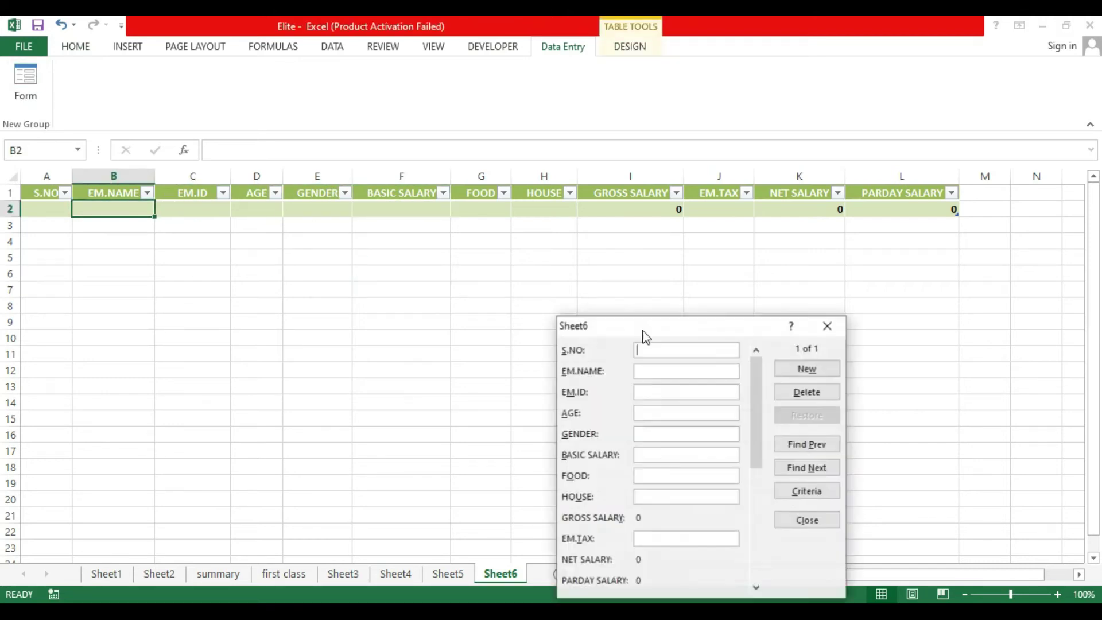
left_click_drag(708, 333, 820, 274)
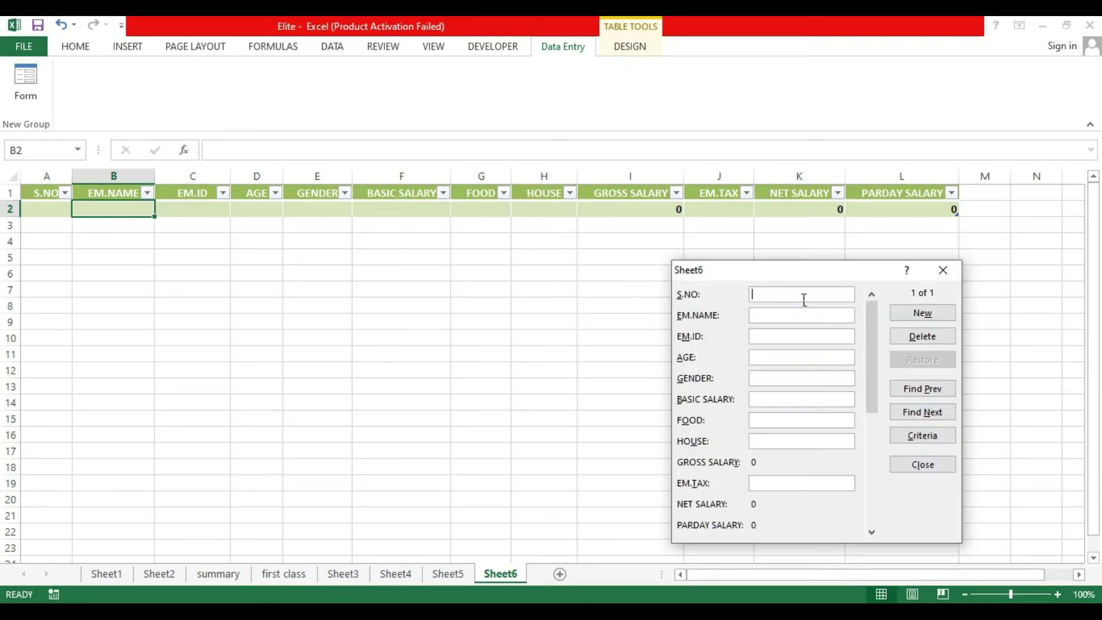
Step: Add the first employee's record: S.NO 1, name, employee ID, age 28, MALE, basic salary 25000, food 1200, house 1500 and tax 950
type("1")
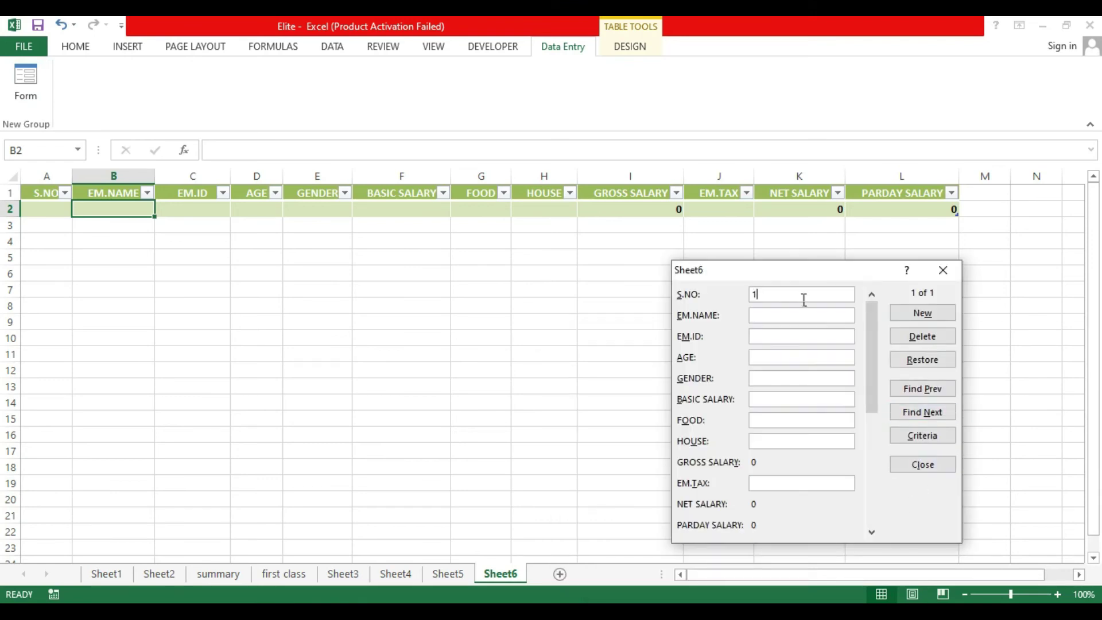
key("Tab")
type("ABBAS ANWAR")
key("Tab")
type("EM400")
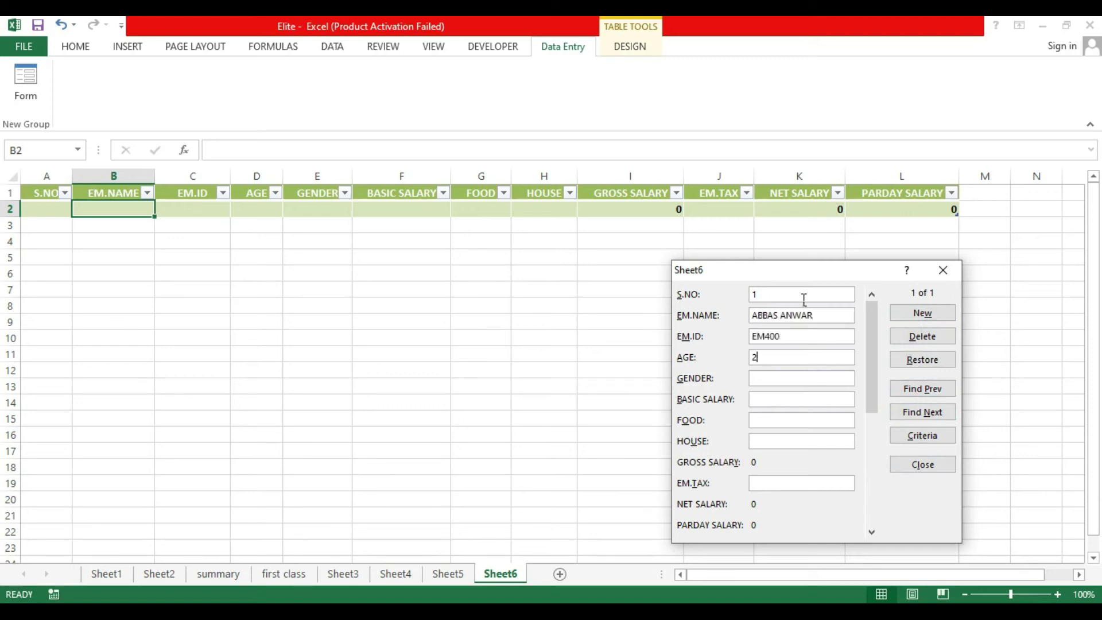
type("MALE")
type("25000")
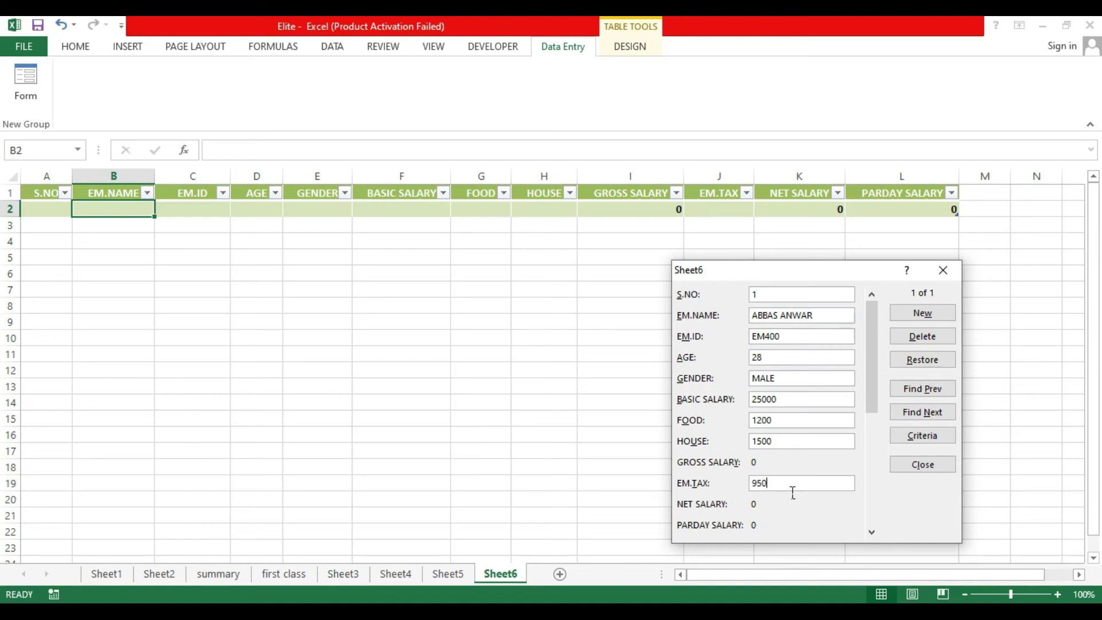
left_click(925, 313)
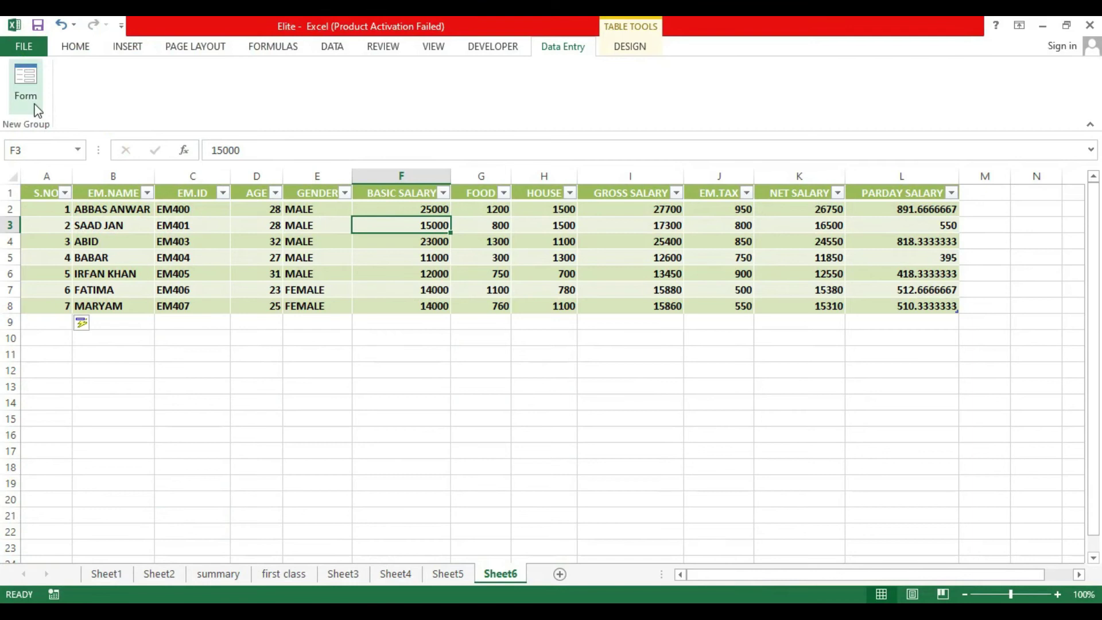
Step: Add a new employee record in the form: S.NO 8, name, employee ID, age 29, MALE, basic salary 16000, food 1200, house 1400, tax 800
left_click(34, 98)
left_click(914, 313)
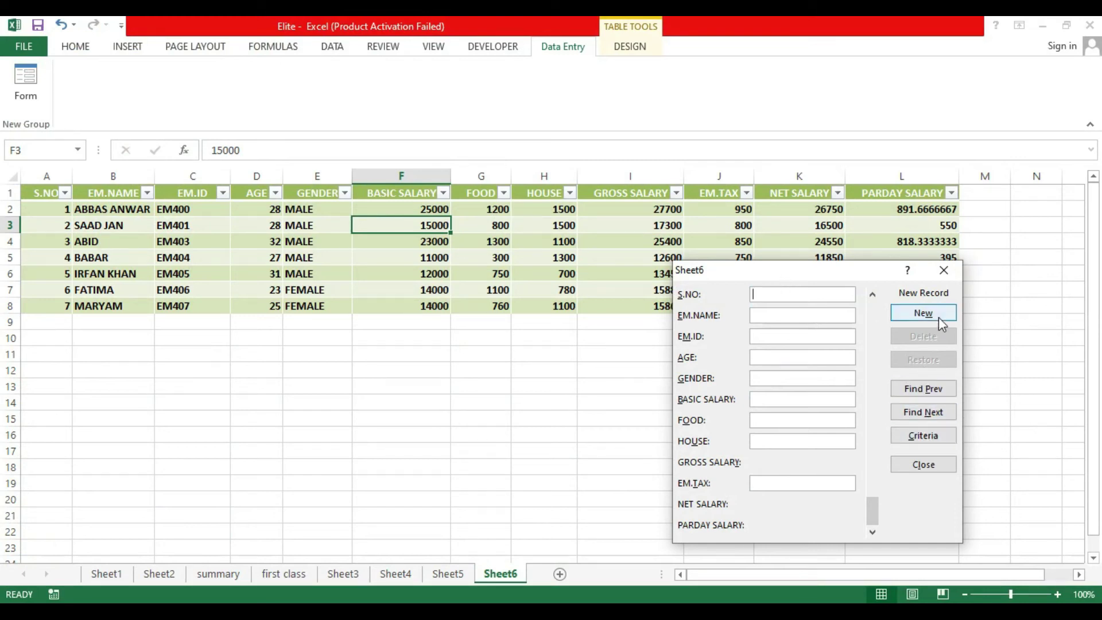
key("Tab")
type("WAQAS ANWAR")
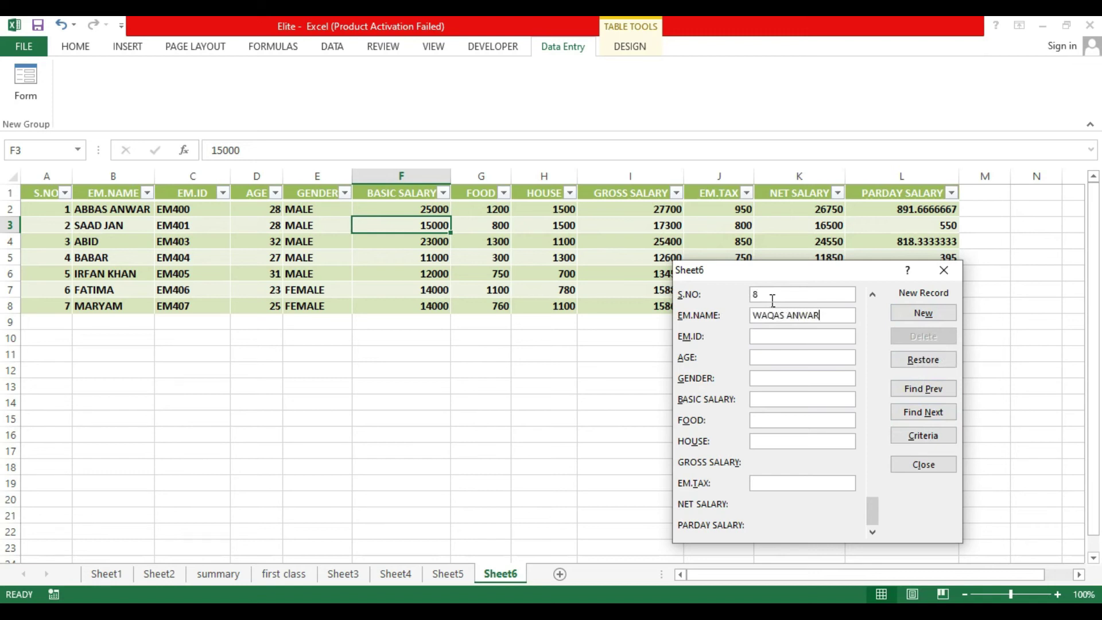
key("Tab")
type("EM1601200")
key("Tab")
type("140")
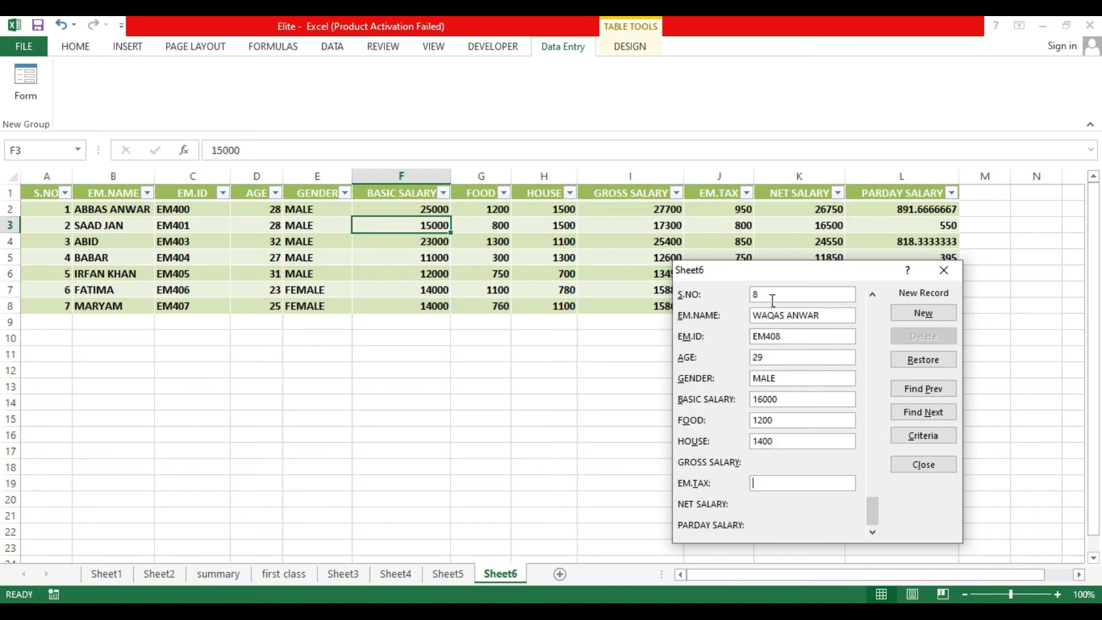
type("800")
left_click(922, 314)
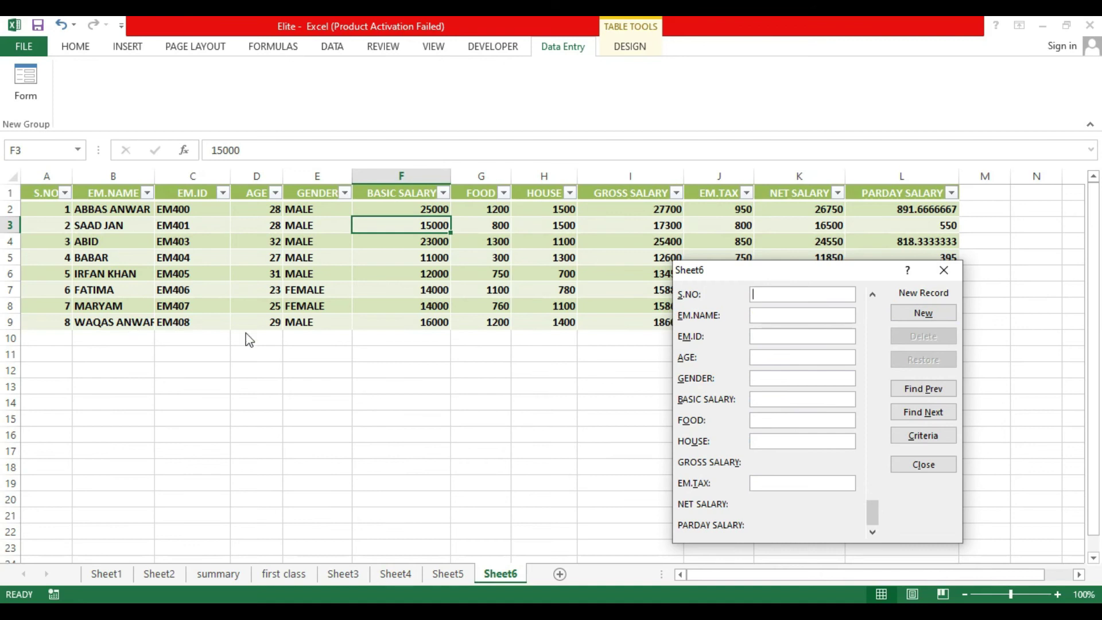
Step: Reposition the data entry form and permanently delete the record with S.NO 3
left_click_drag(842, 274, 879, 215)
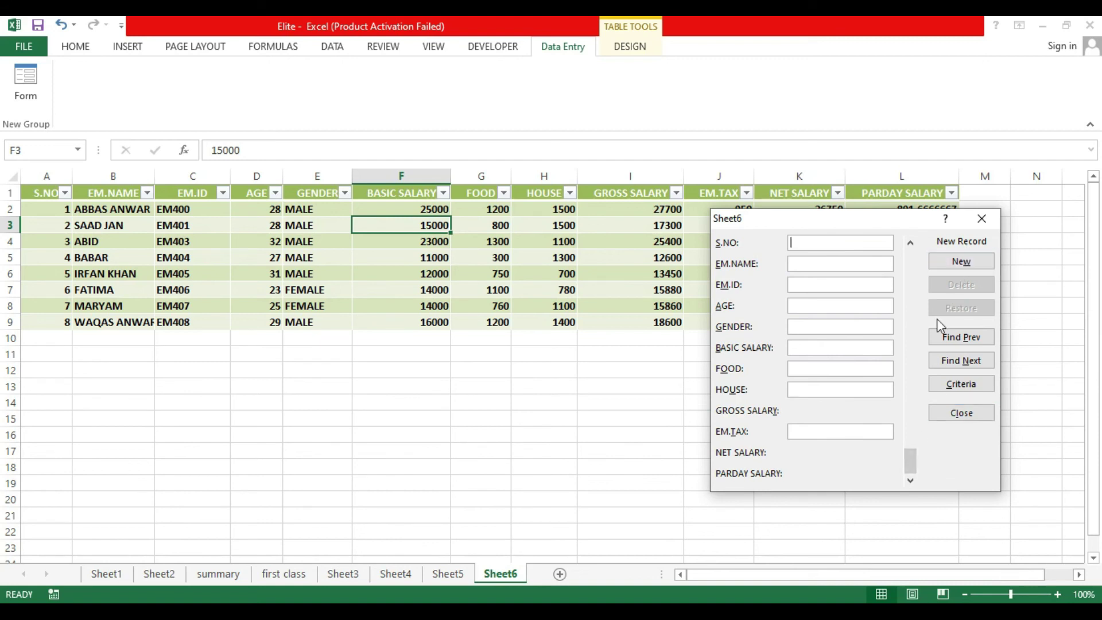
left_click_drag(910, 470, 911, 312)
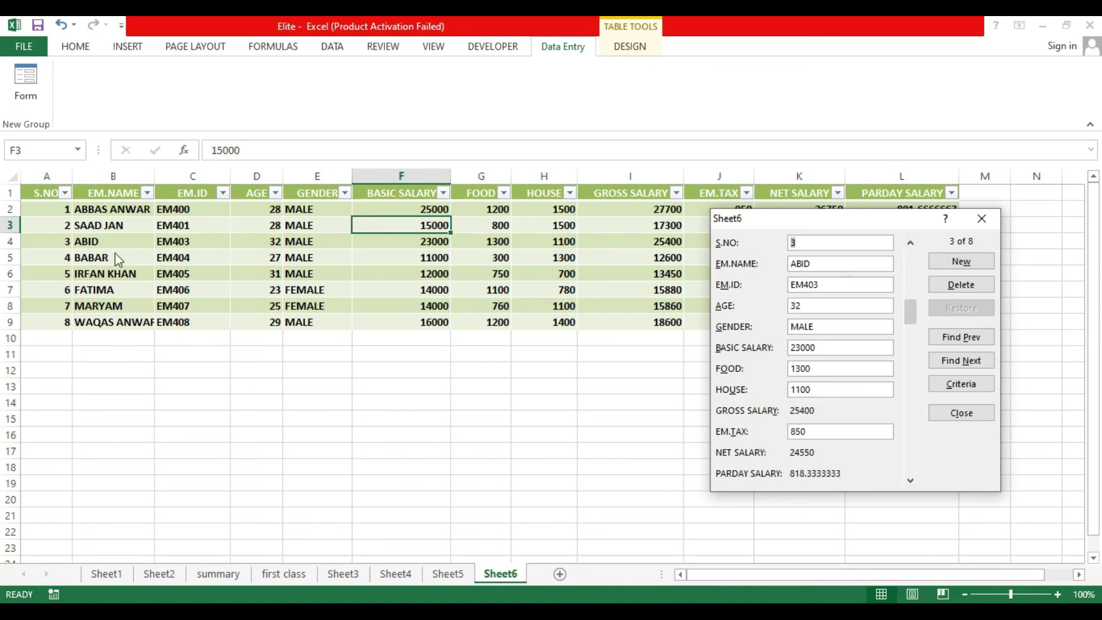
left_click(949, 286)
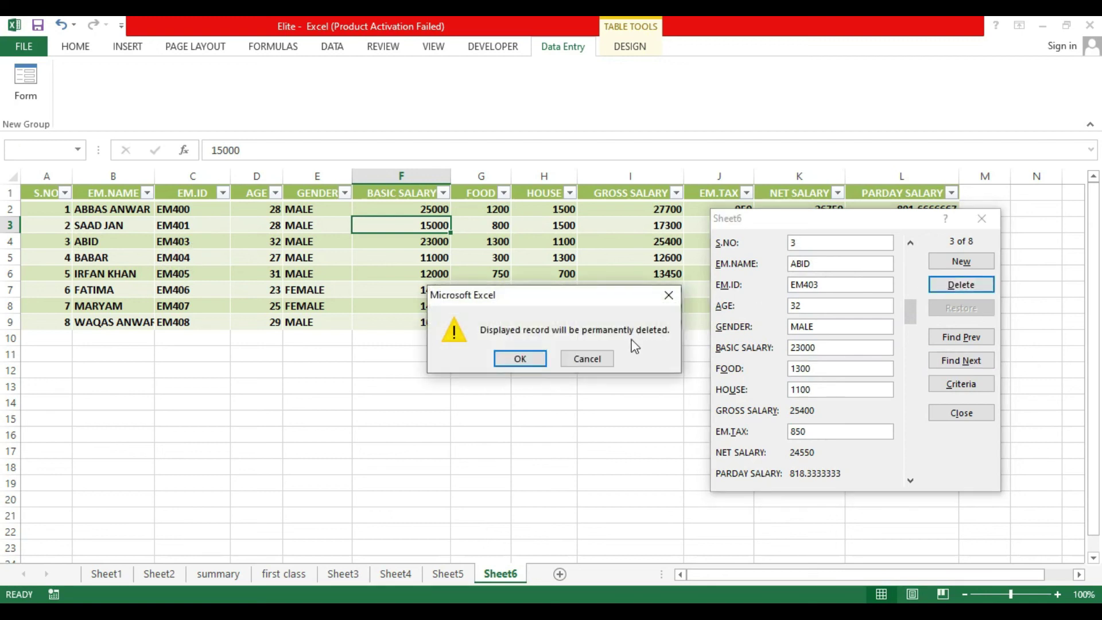
left_click(520, 359)
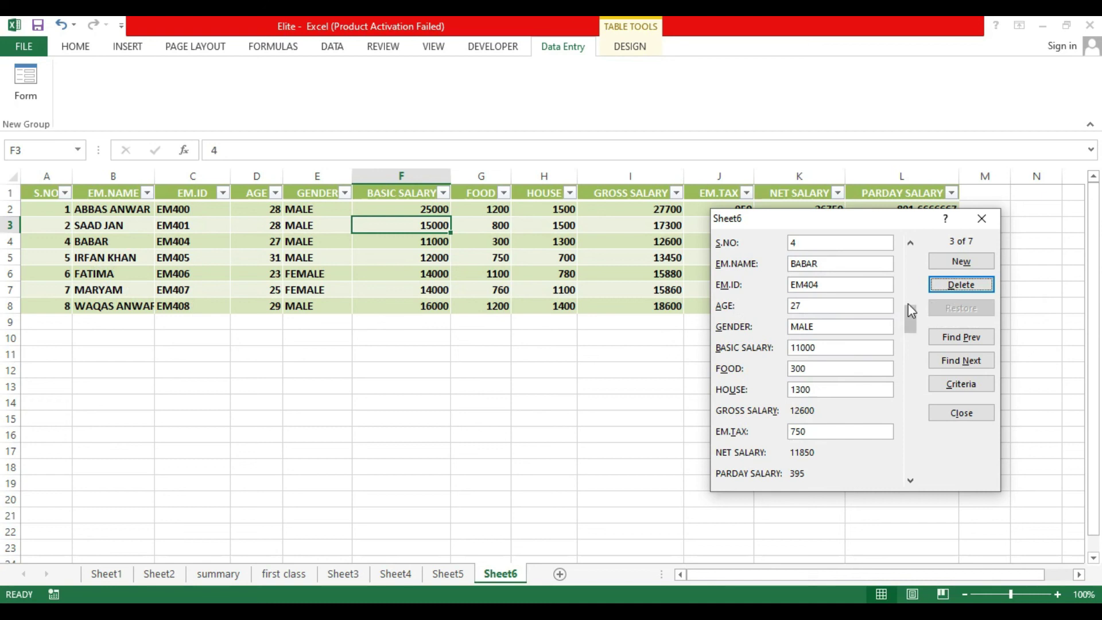
Step: Erase the surname from the employee name in the S.NO 5 record and restore the record's original entry
left_click_drag(914, 328, 913, 347)
left_click(859, 268)
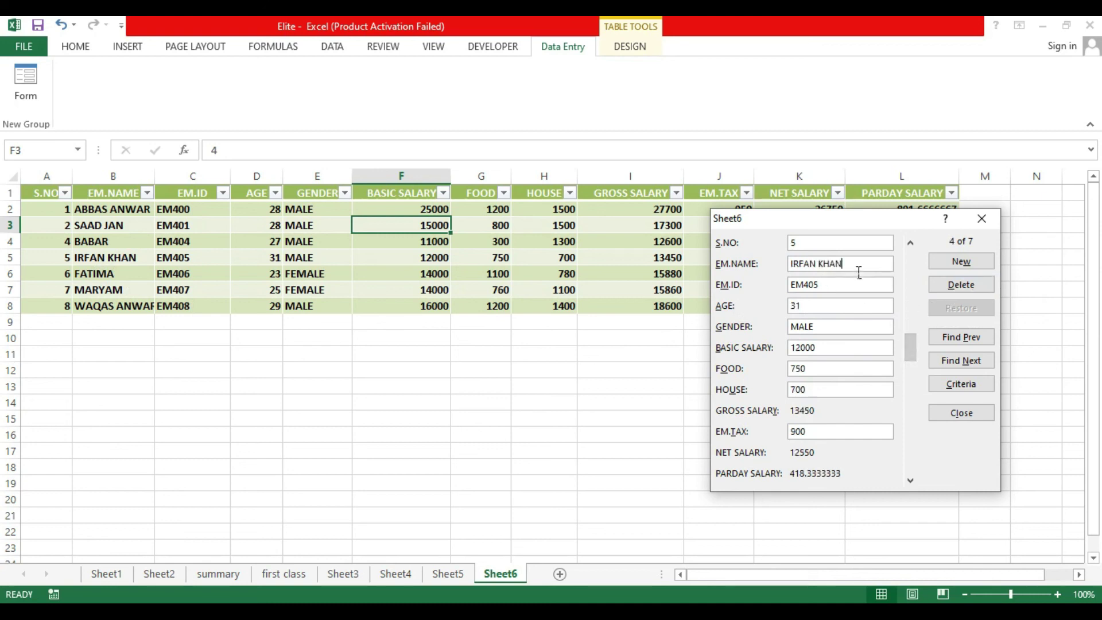
key("BackSpace")
key("BackSpace")
key("BackSpace")
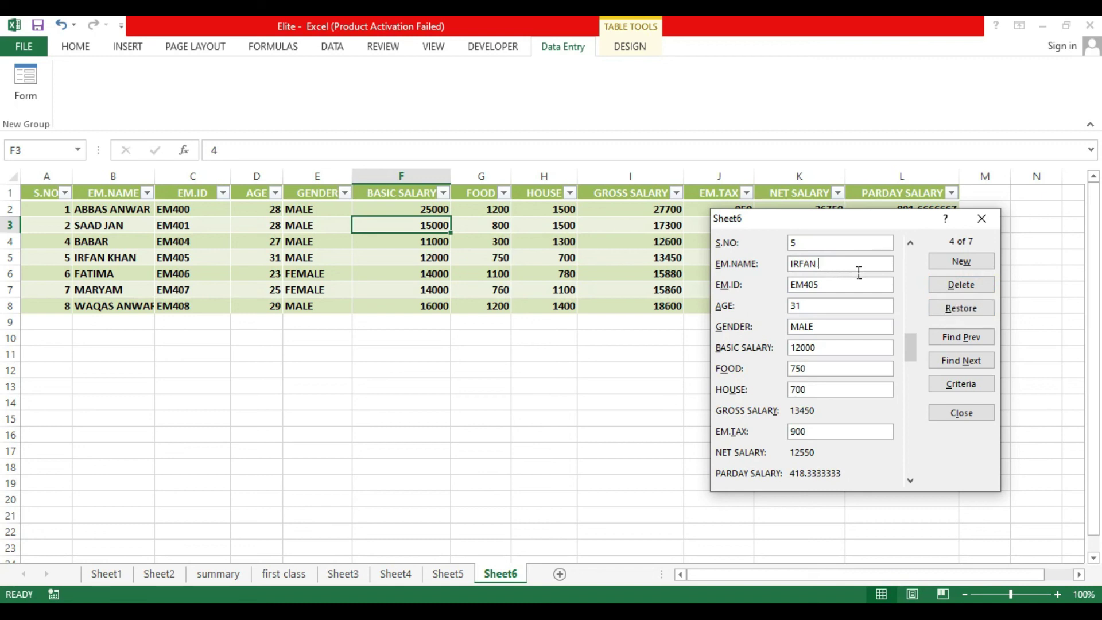
left_click(954, 311)
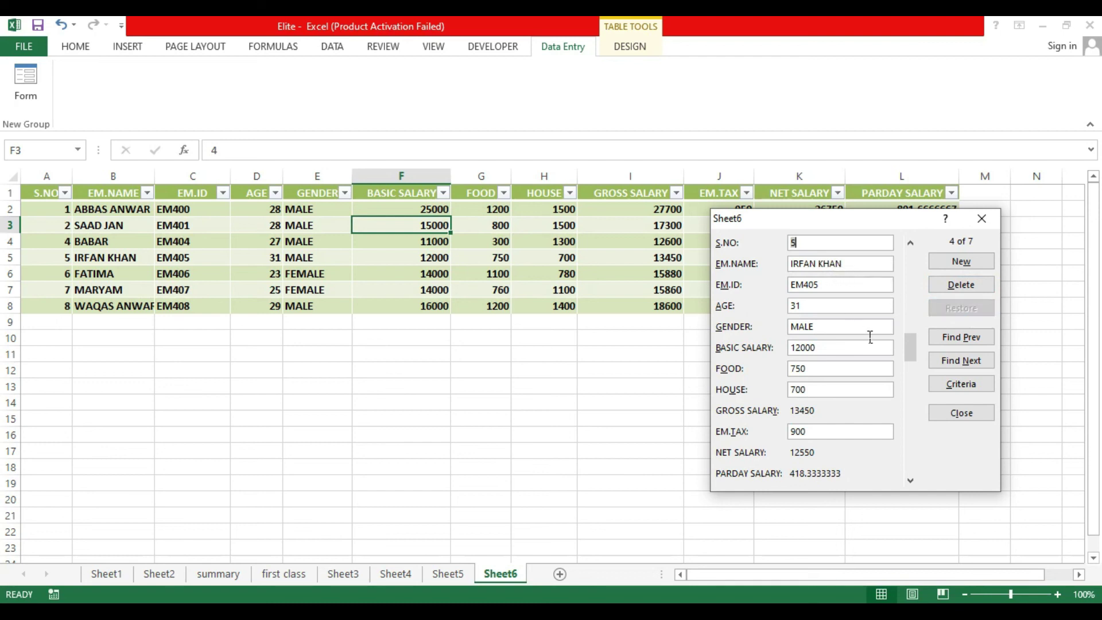
Step: Browse the form's records back to the first one and forward to the blank new record, and close the form
left_click(946, 339)
left_click(945, 339)
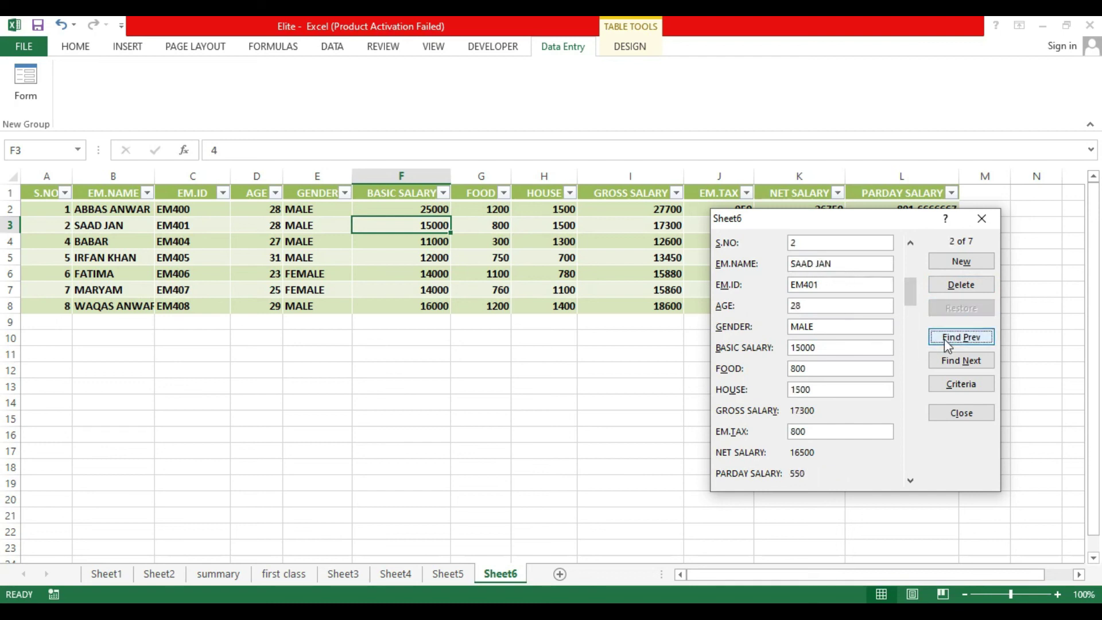
left_click(945, 339)
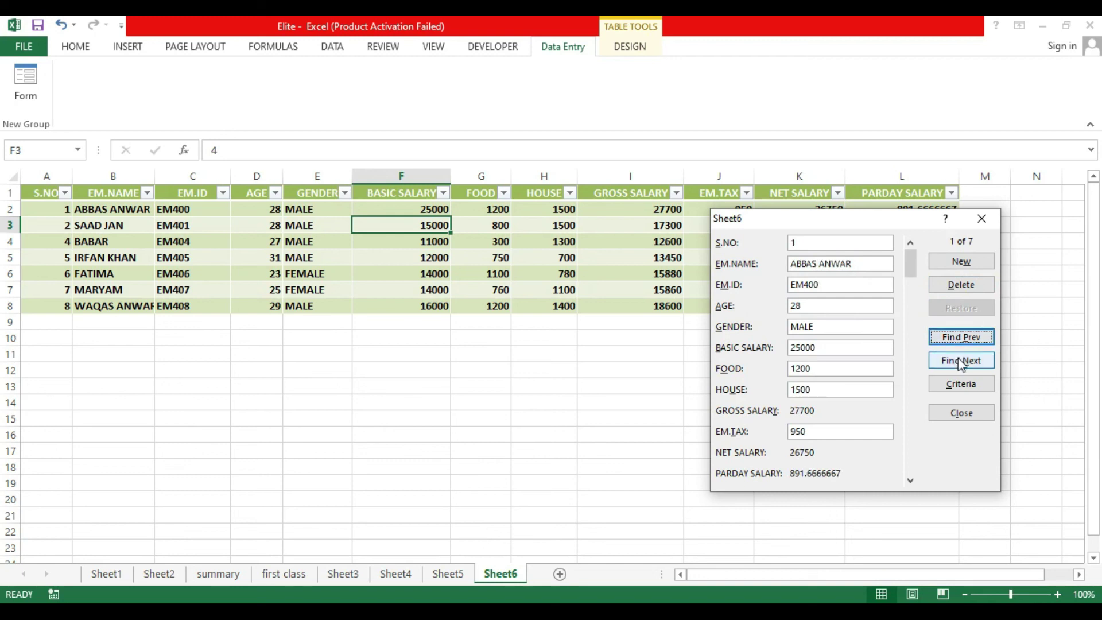
left_click(961, 361)
left_click(961, 362)
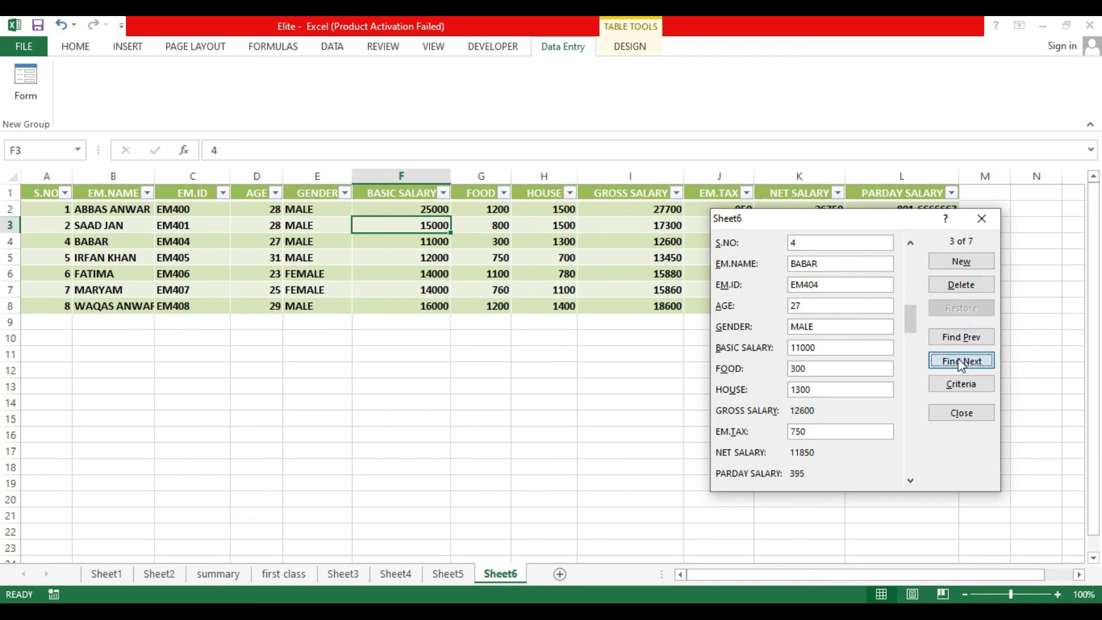
left_click(961, 362)
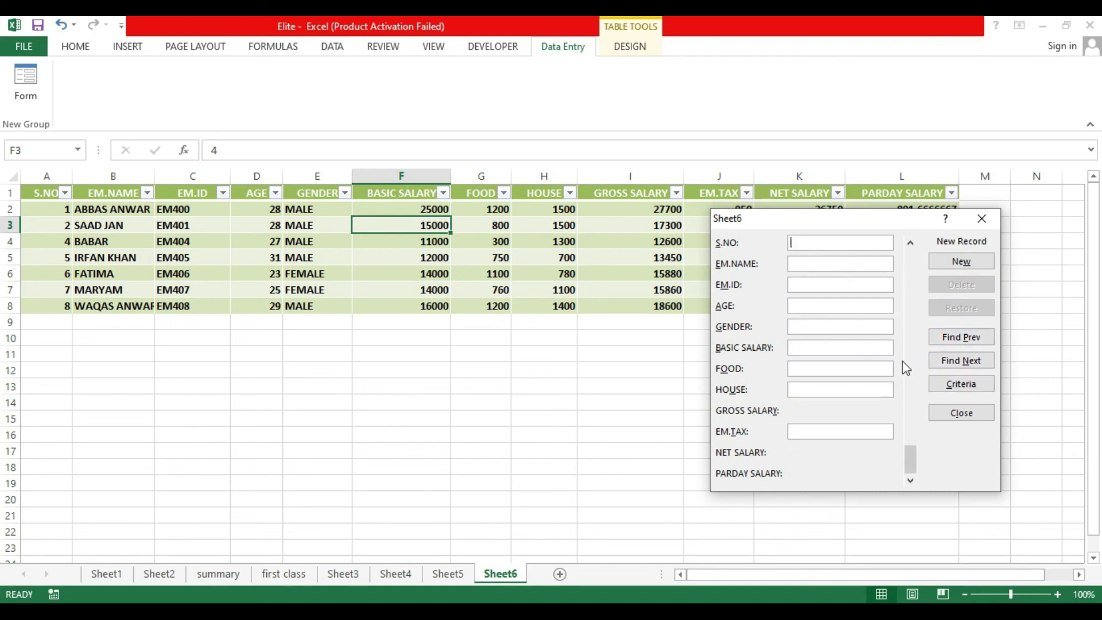
left_click(955, 414)
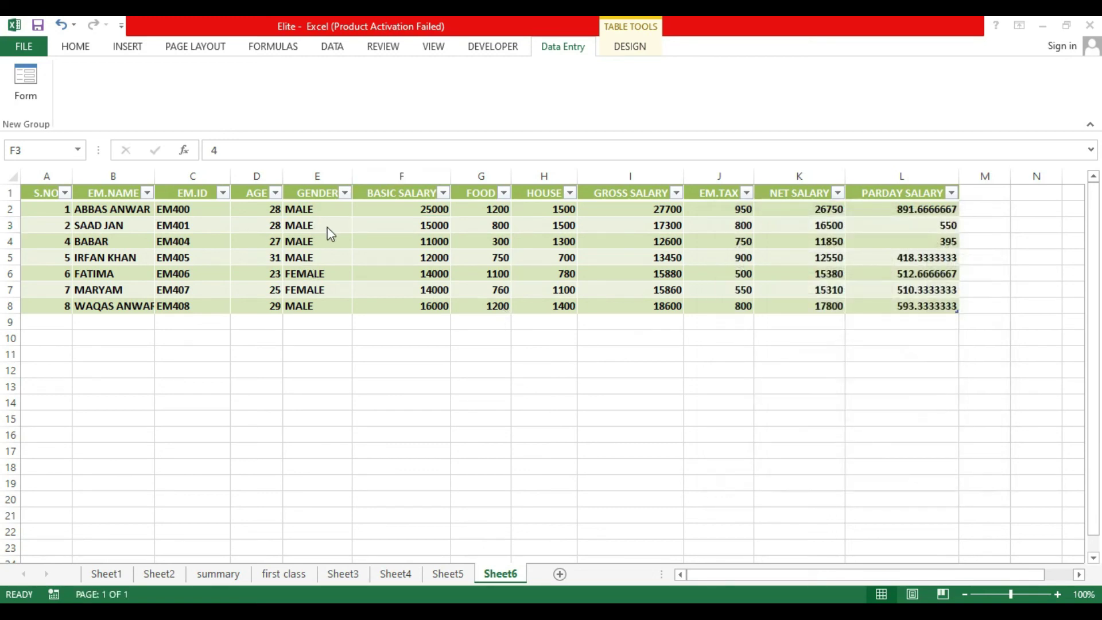